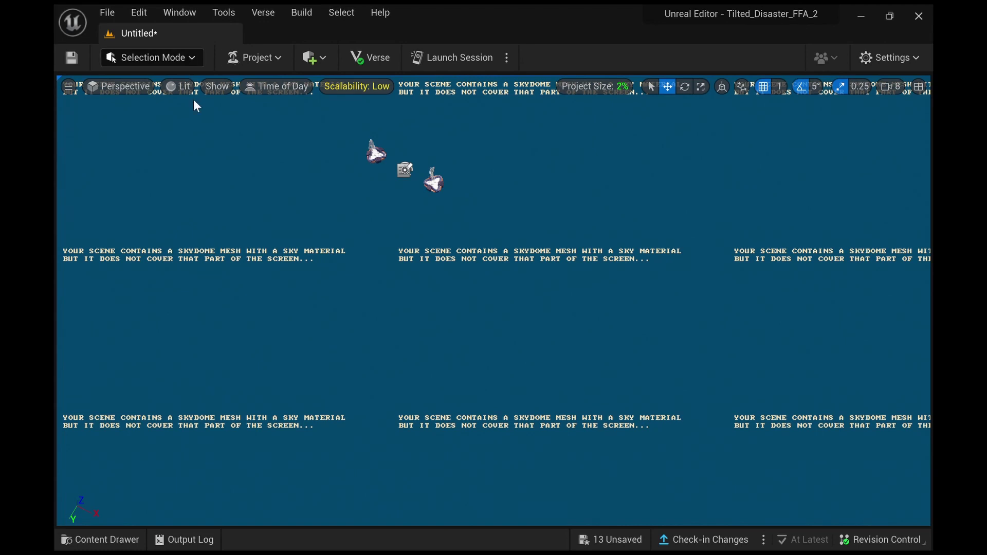
Switch to Landscape mode and create a landscape with 63×63-quad sections and 6 × 6 components
right_drag(337, 197, 298, 144)
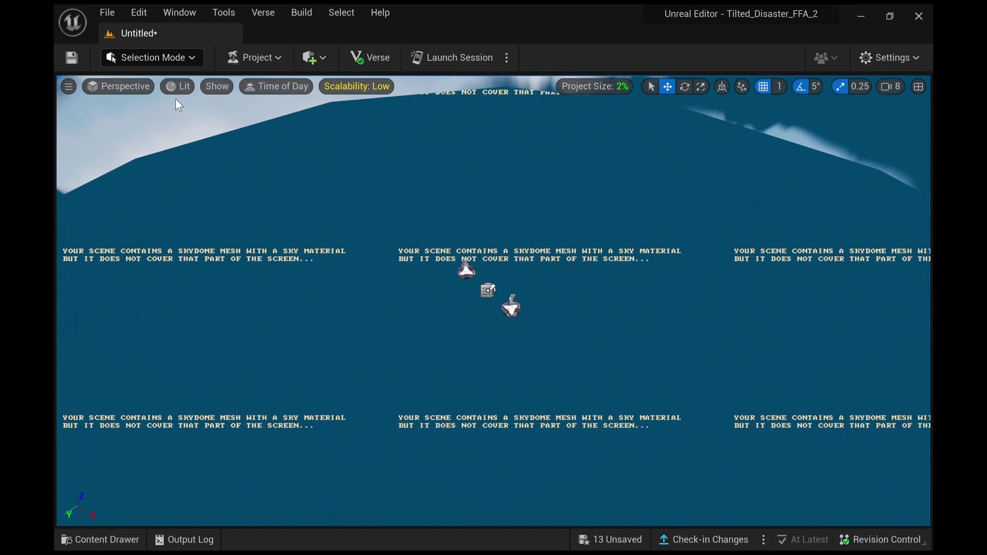
key(shift+2)
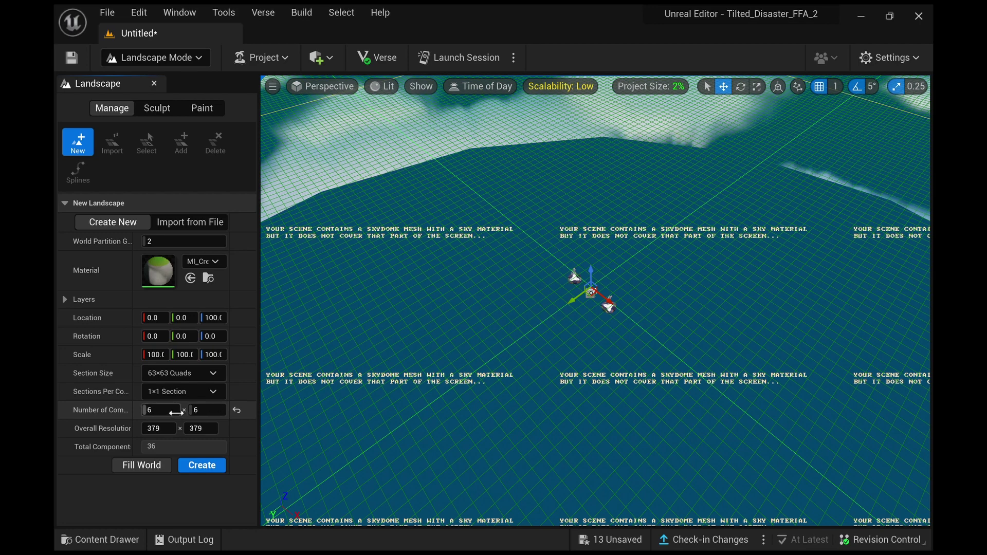
right_drag(458, 365, 463, 396)
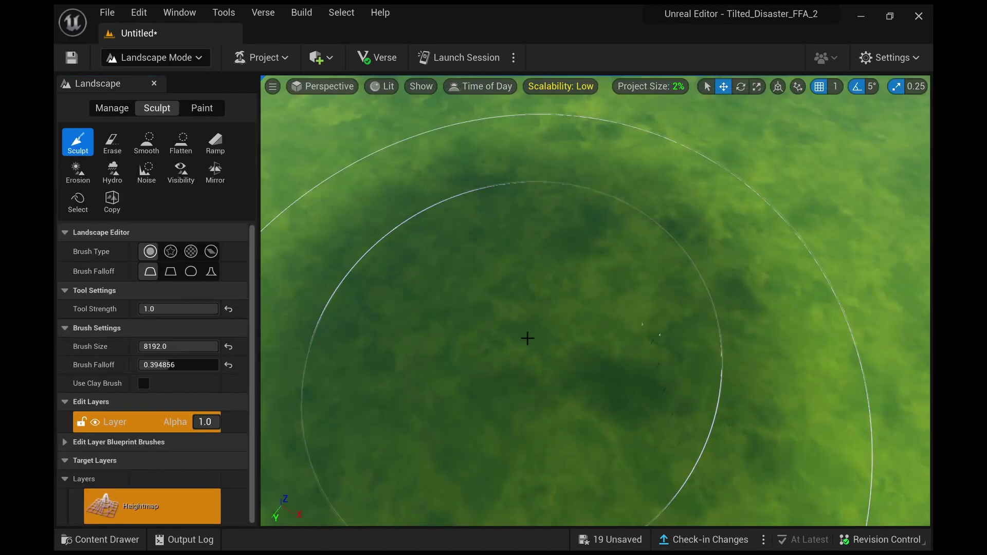
Reduce the sculpt brush size to about 2204 and tool strength to about 0.277, and raise a low rocky hill near the landscape's edge
mouse_move(527, 339)
right_down()
mouse_move(526, 298)
mouse_move(545, 329)
mouse_move(566, 335)
right_up()
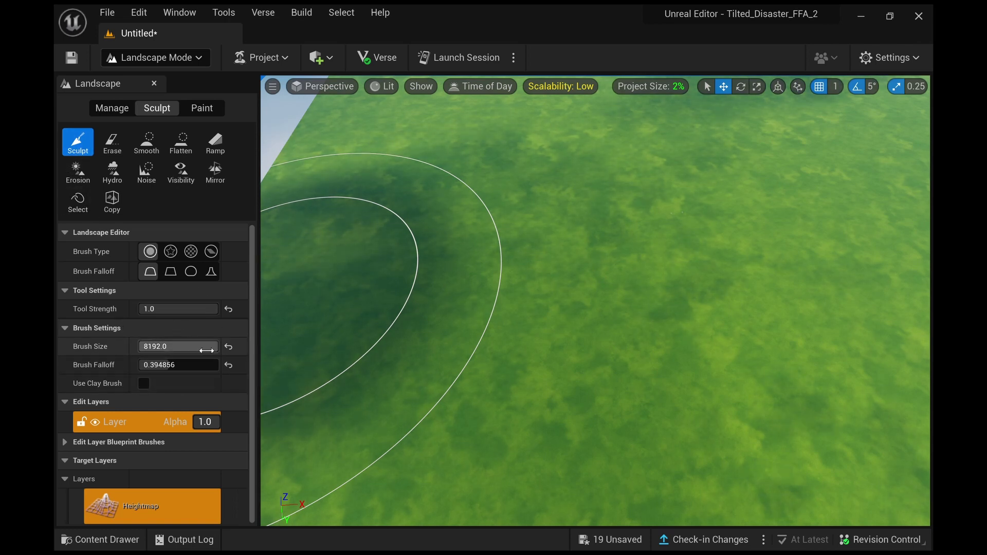
drag(210, 346, 188, 346)
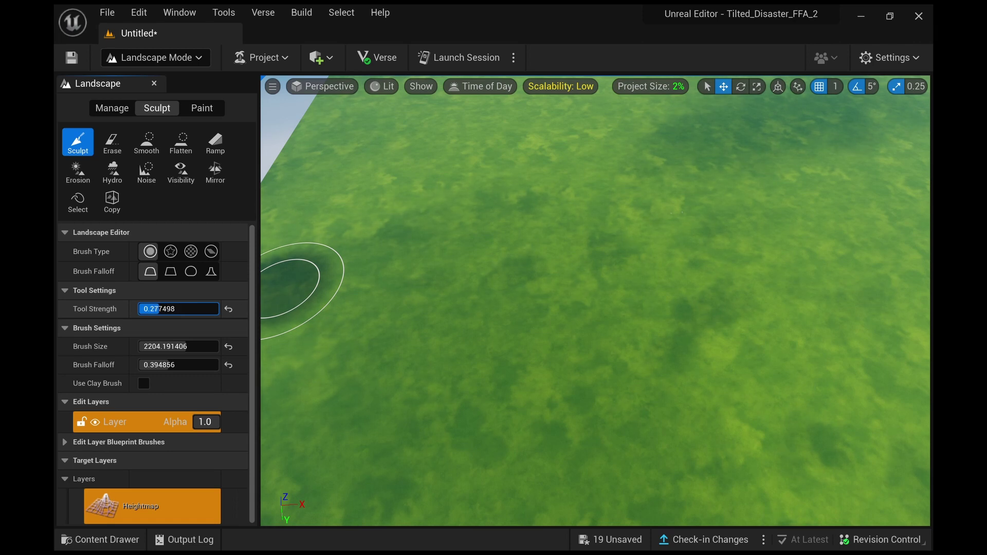
mouse_move(411, 290)
mouse_down()
mouse_move(449, 288)
mouse_move(397, 291)
mouse_move(369, 340)
mouse_move(557, 304)
mouse_move(557, 360)
mouse_move(421, 401)
mouse_up()
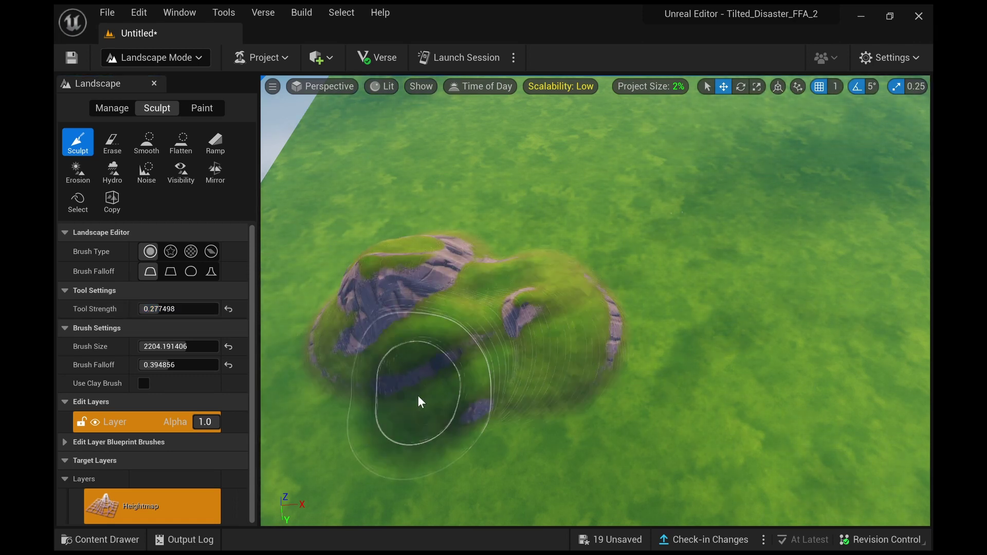
Set the tool strength to 1.0 and sculpt a tall pointed mountain with surrounding ridges beside the low hill
drag(168, 309, 219, 308)
mouse_move(319, 201)
mouse_down()
mouse_move(386, 172)
mouse_move(381, 160)
mouse_move(463, 162)
mouse_up()
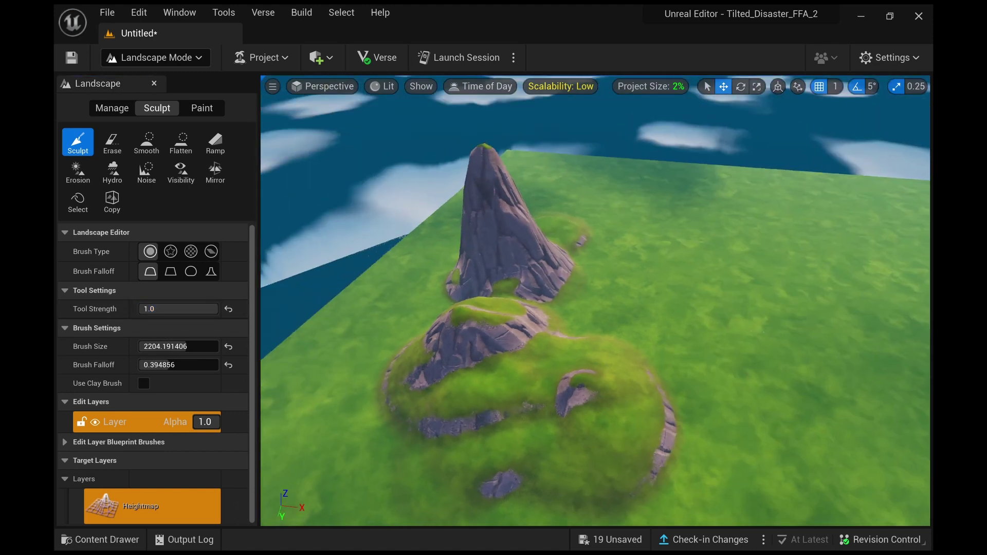
drag(503, 216, 607, 275)
mouse_move(614, 282)
right_down()
mouse_move(560, 231)
mouse_move(615, 282)
right_up()
mouse_move(495, 257)
mouse_down()
mouse_move(471, 301)
mouse_move(452, 288)
mouse_move(610, 306)
mouse_up()
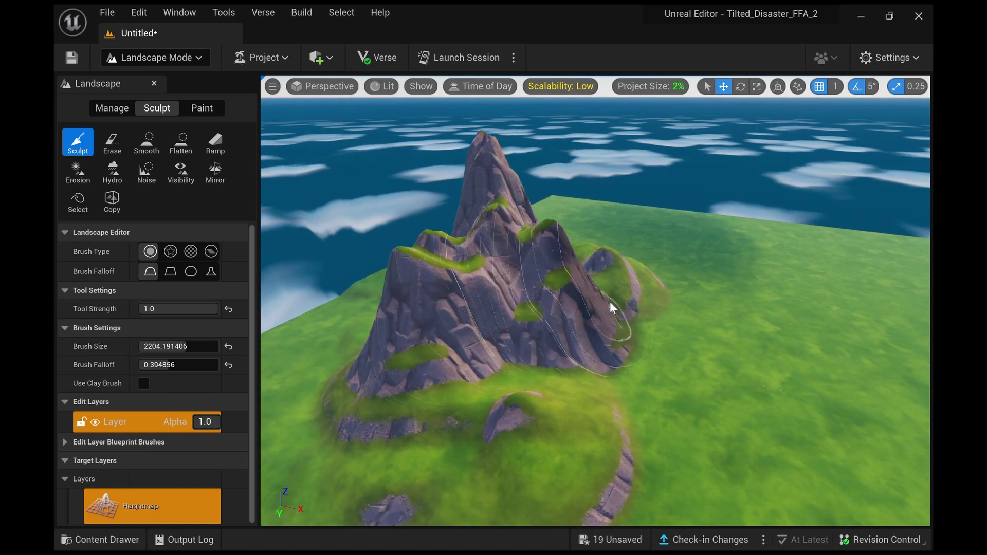
mouse_move(610, 306)
right_down()
mouse_move(586, 326)
mouse_move(571, 300)
right_up()
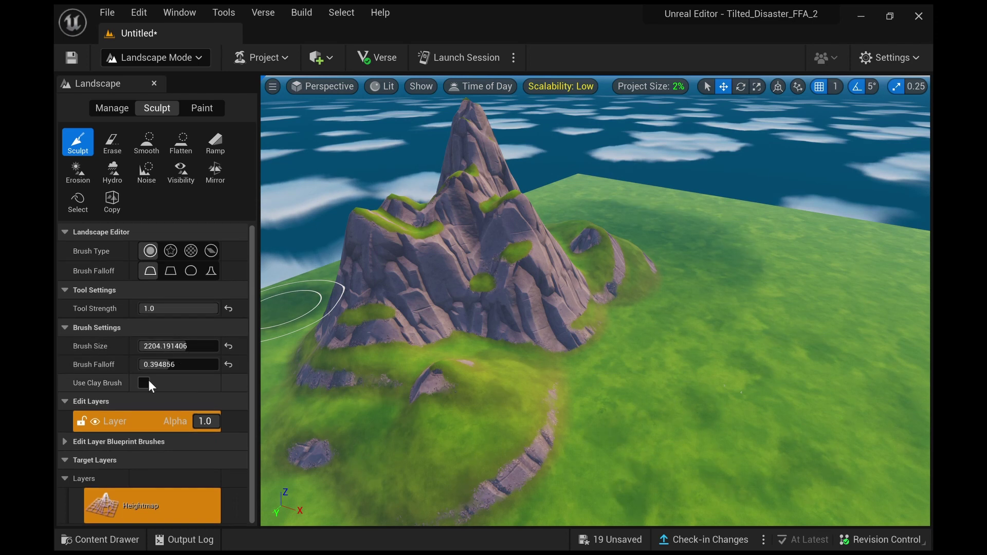
Set the brush falloff to about 0.949 and raise a group of softer hills beside the mountain
drag(217, 364, 214, 364)
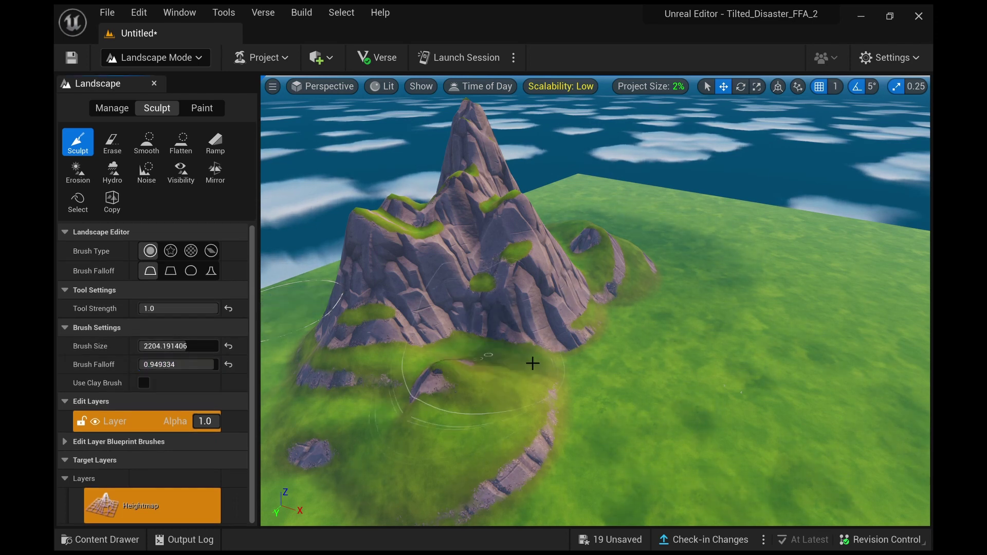
mouse_move(657, 345)
mouse_down()
mouse_move(630, 359)
mouse_move(762, 347)
mouse_up()
mouse_move(699, 291)
mouse_down()
mouse_move(821, 311)
mouse_move(760, 364)
mouse_move(540, 391)
mouse_up()
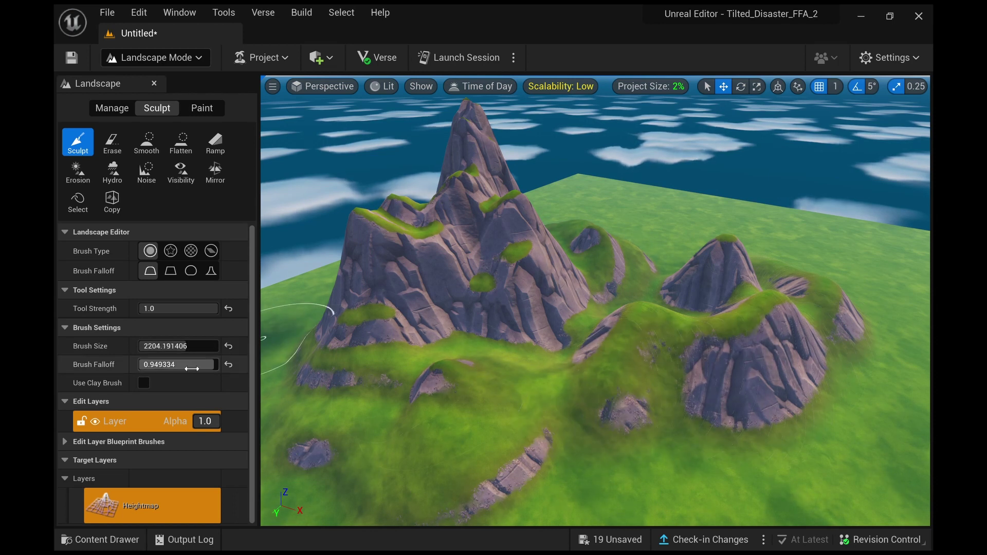
Set the brush falloff to 0.0 and raise a steep flat-topped rock column on the open grass beside the mountain
right_drag(752, 359, 463, 359)
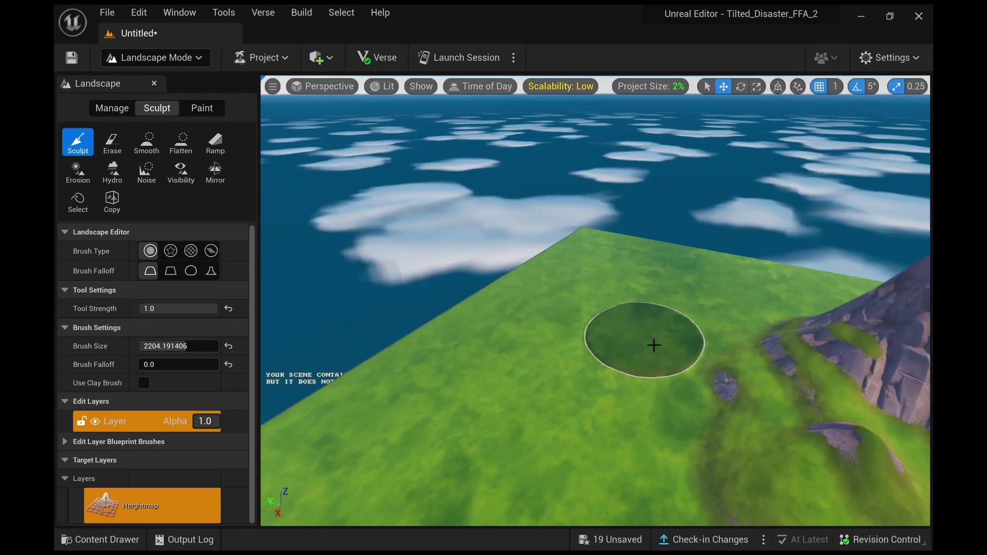
mouse_move(654, 346)
mouse_down()
mouse_move(644, 328)
mouse_move(755, 324)
mouse_up()
right_drag(755, 324, 817, 219)
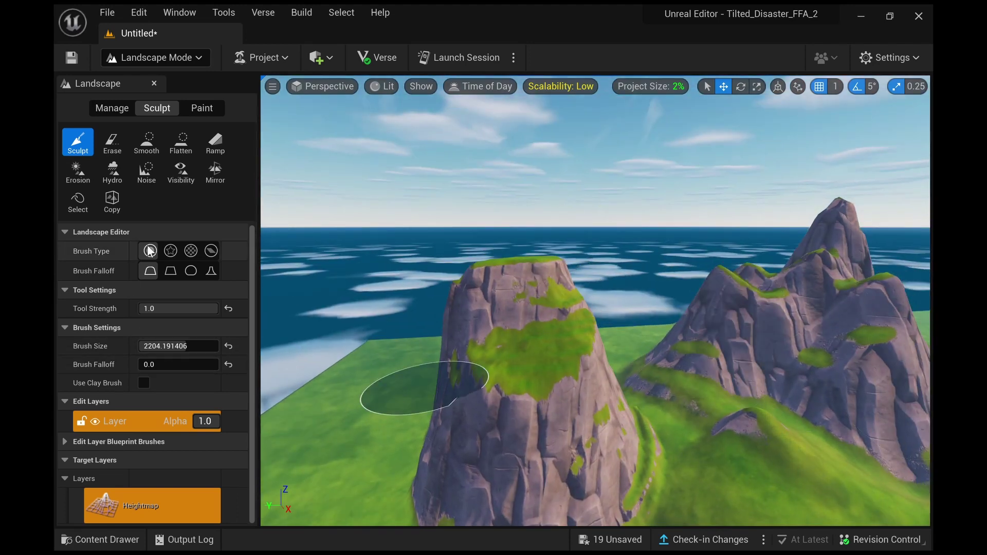
Choose the alpha brush type and raise a jagged rock on the flat grass using the checkered texture
click(171, 255)
right_drag(314, 280, 517, 377)
right_drag(665, 392, 665, 325)
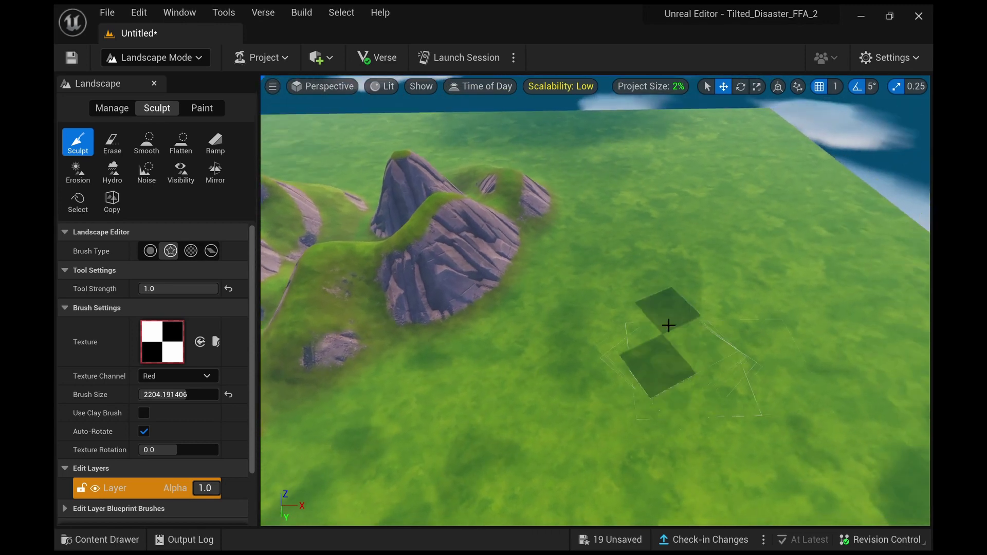
click(149, 251)
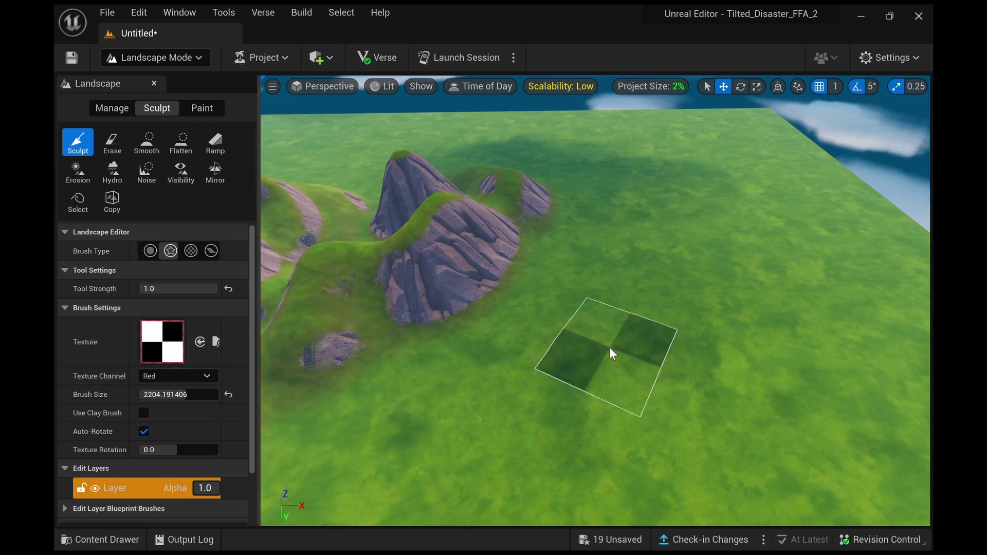
drag(612, 353, 613, 344)
right_drag(613, 344, 672, 352)
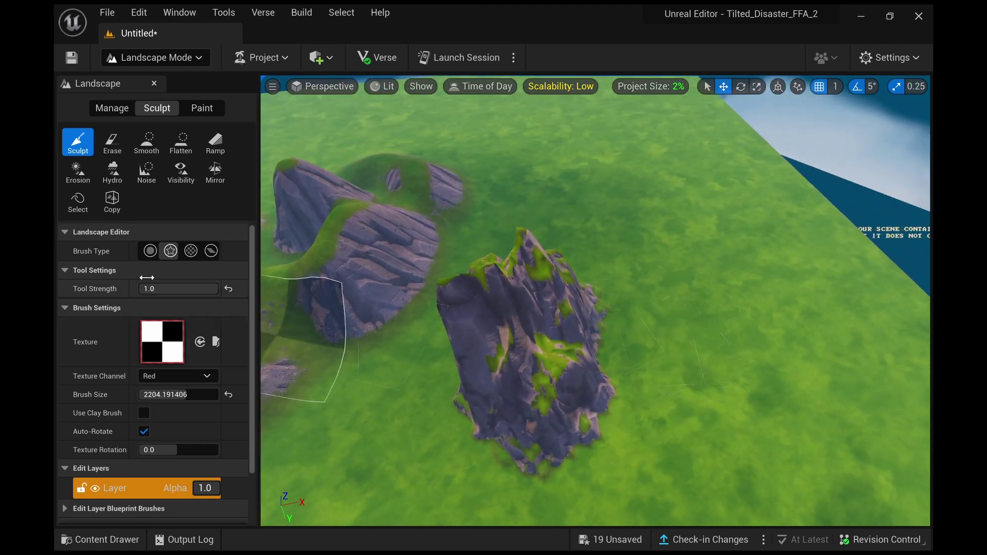
Choose the pattern brush type and sculpt a checkered patch of raised rocks beside the jagged rock
click(192, 251)
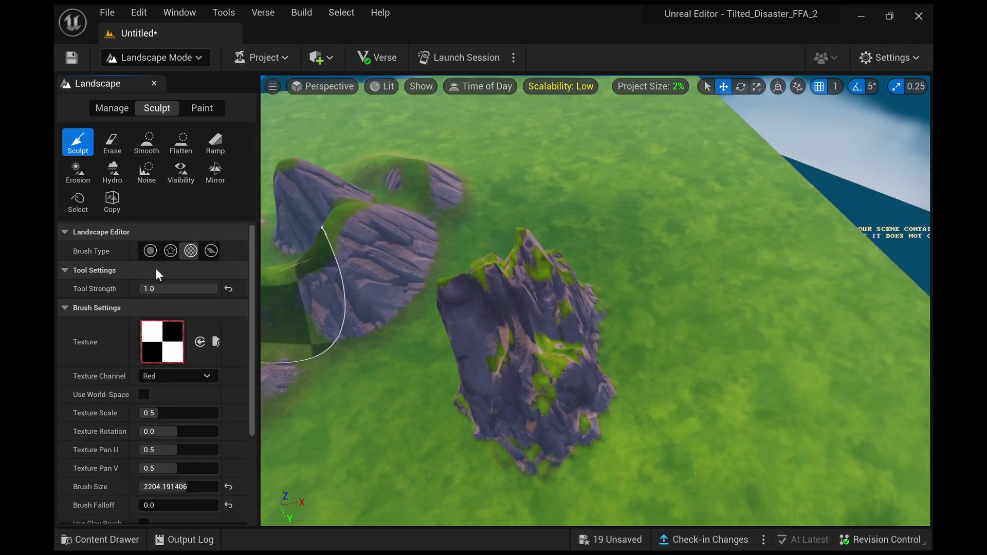
right_drag(462, 252, 453, 216)
mouse_move(675, 213)
mouse_down()
mouse_move(616, 254)
mouse_move(643, 268)
mouse_move(599, 190)
mouse_move(669, 257)
mouse_move(691, 387)
mouse_move(761, 401)
mouse_up()
right_drag(483, 270, 524, 304)
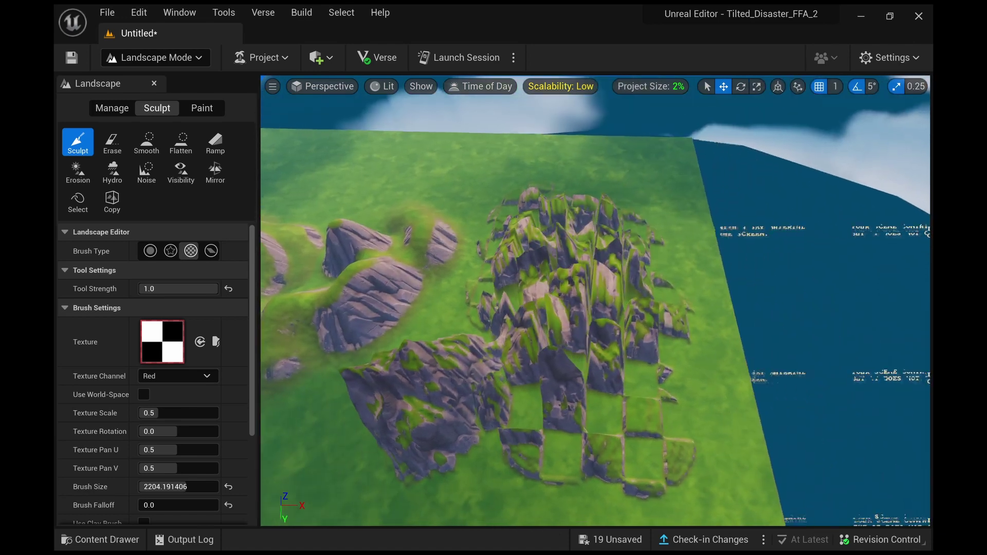
mouse_move(591, 373)
right_down()
mouse_move(513, 391)
mouse_move(507, 416)
right_up()
right_drag(658, 421, 708, 404)
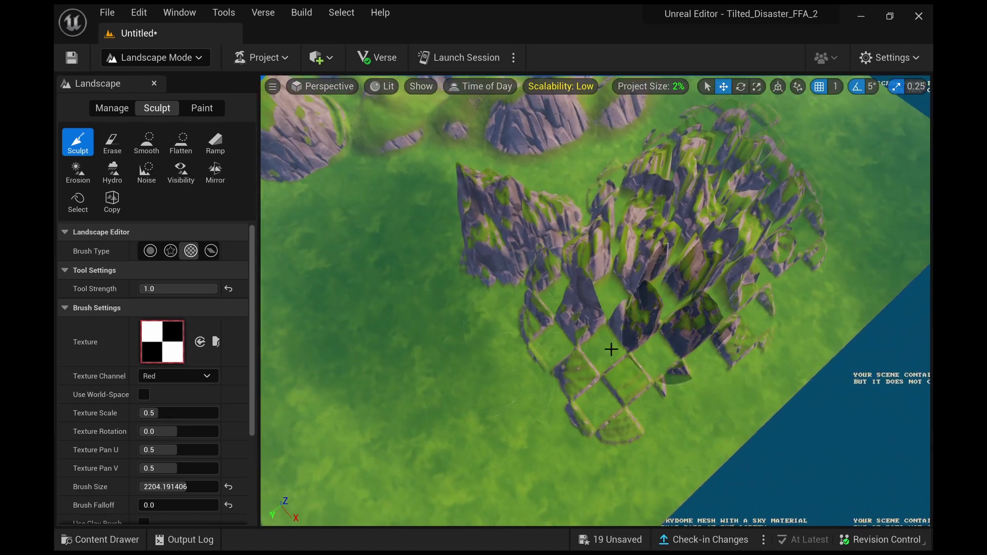
Choose the component brush type, raise a whole square component at the landscape's edge and lower the terrain again
click(215, 250)
right_drag(510, 335, 511, 334)
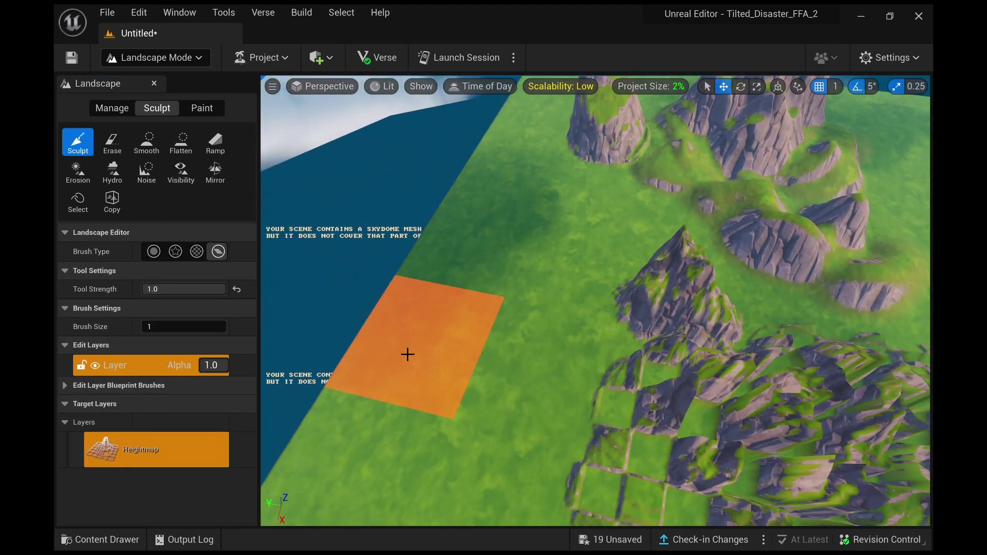
mouse_move(433, 343)
mouse_down()
mouse_move(392, 317)
mouse_move(441, 291)
mouse_up()
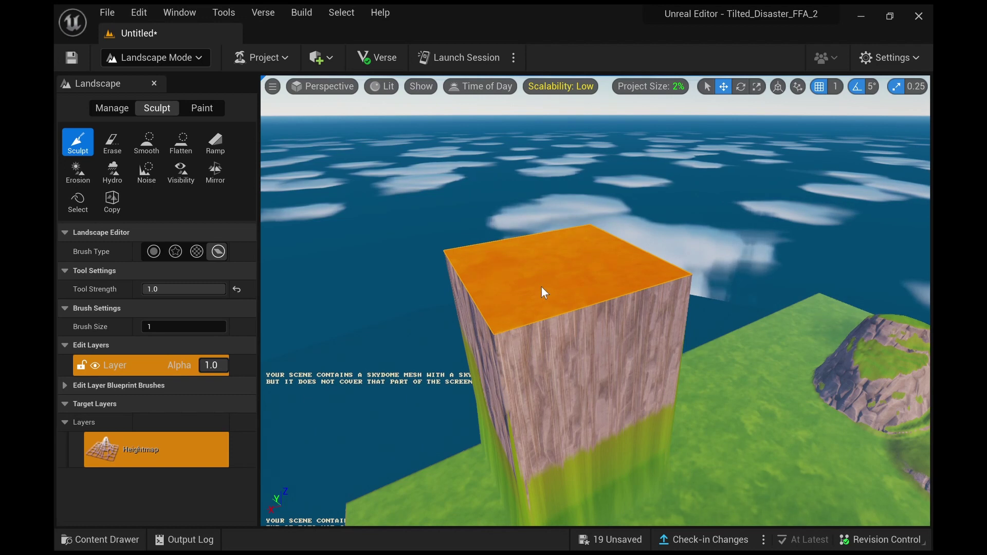
mouse_move(550, 295)
shift+mouse_down()
mouse_move(591, 456)
mouse_move(568, 423)
mouse_move(586, 454)
shift+mouse_up()
mouse_move(585, 454)
right_down()
mouse_move(476, 421)
mouse_move(243, 232)
right_up()
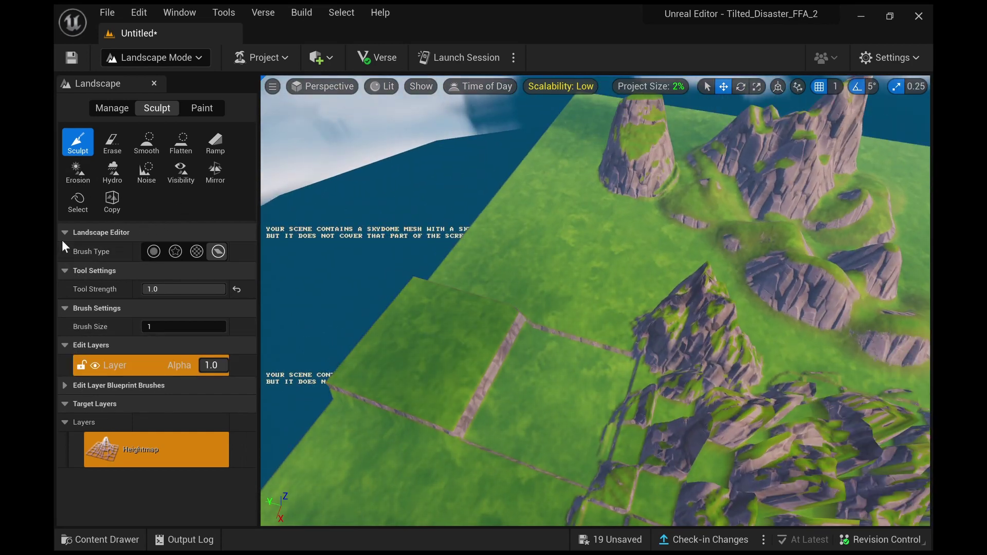
Return to the circular brush, carve a deep trench through the raised component and sculpt a steep peak beside it
click(154, 251)
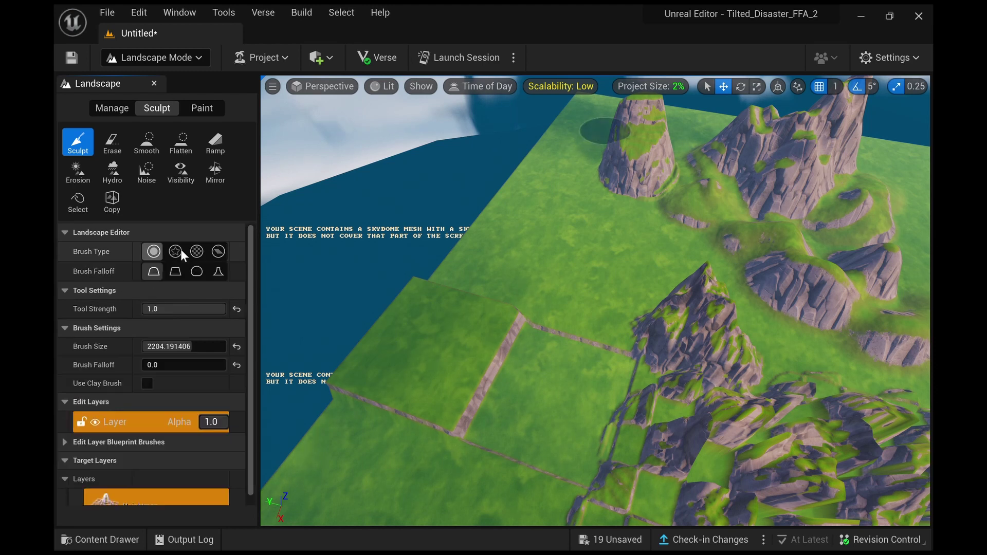
right_drag(359, 257, 349, 319)
mouse_move(432, 281)
shift+mouse_down()
mouse_move(458, 282)
mouse_move(510, 234)
mouse_move(581, 191)
shift+mouse_up()
mouse_move(582, 192)
right_down()
mouse_move(582, 149)
mouse_move(532, 218)
right_up()
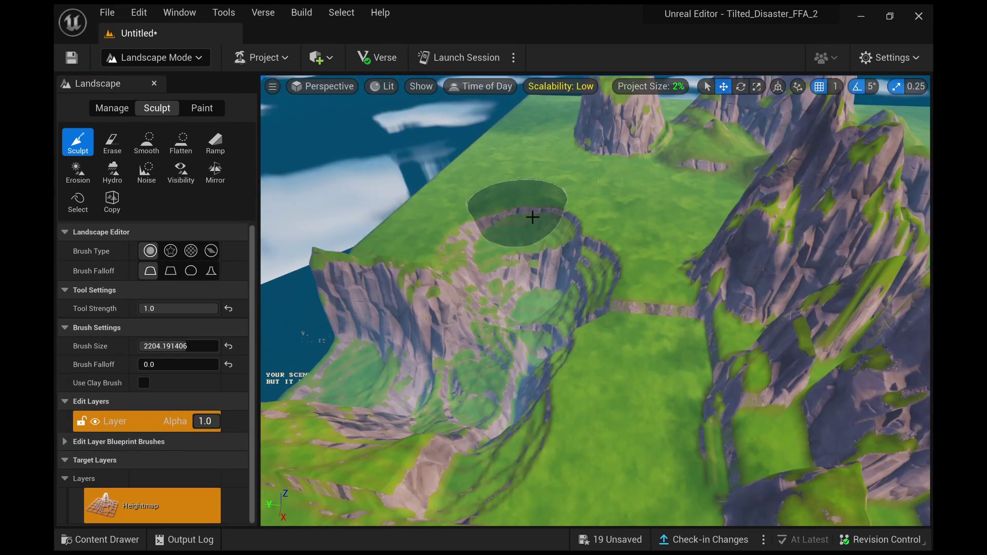
mouse_move(531, 199)
mouse_down()
mouse_move(533, 173)
mouse_move(561, 245)
mouse_move(536, 254)
mouse_move(572, 187)
mouse_up()
mouse_move(396, 246)
right_down()
mouse_move(453, 216)
mouse_move(512, 251)
right_up()
Use the Erase tool to clear the trench, the edge peak, the raised component and the checkered rock formations
click(113, 149)
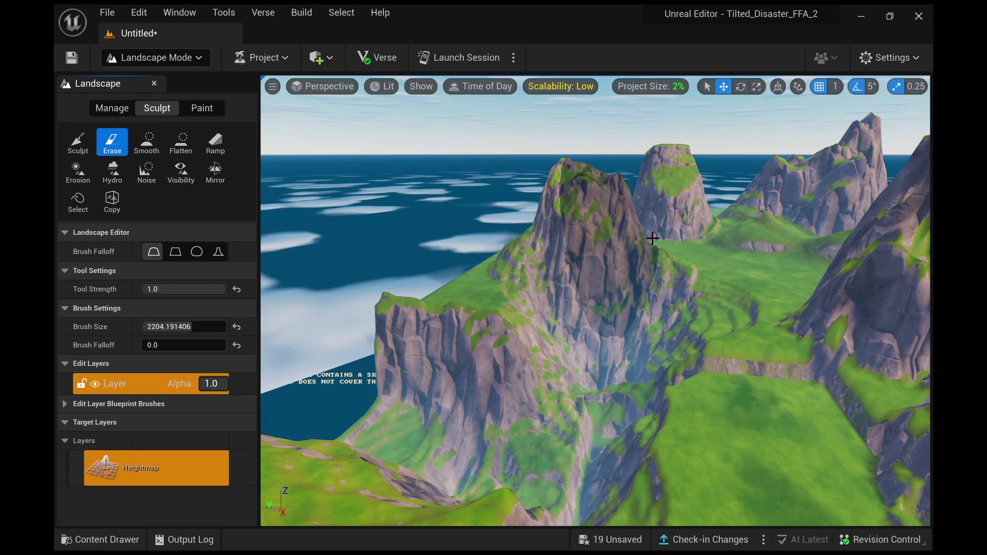
mouse_move(656, 238)
right_down()
mouse_move(526, 471)
mouse_move(550, 509)
right_up()
right_drag(608, 483, 608, 427)
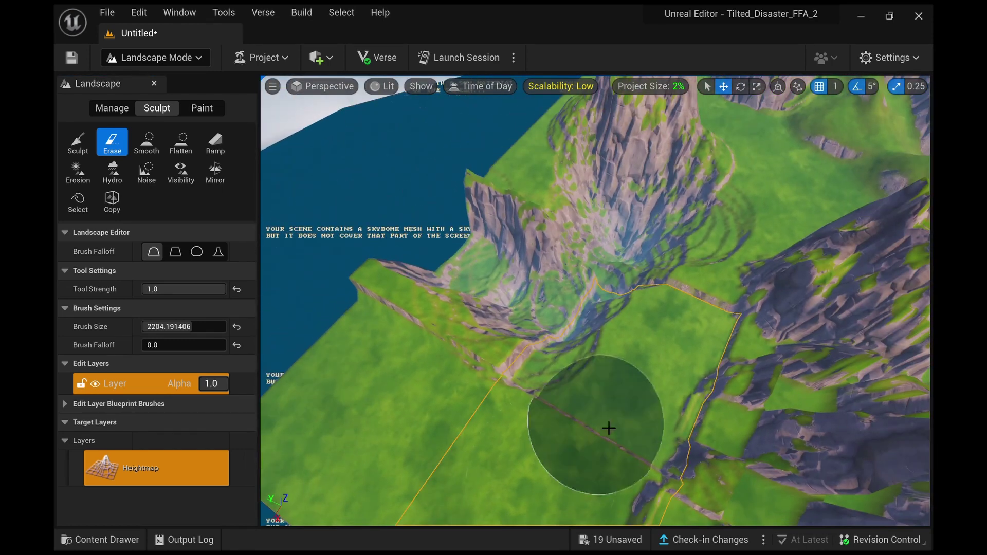
mouse_move(473, 368)
mouse_down()
mouse_move(445, 271)
mouse_move(516, 192)
mouse_move(493, 346)
mouse_move(572, 368)
mouse_move(689, 291)
mouse_move(650, 315)
mouse_move(745, 309)
mouse_move(753, 469)
mouse_move(684, 159)
mouse_move(698, 140)
mouse_up()
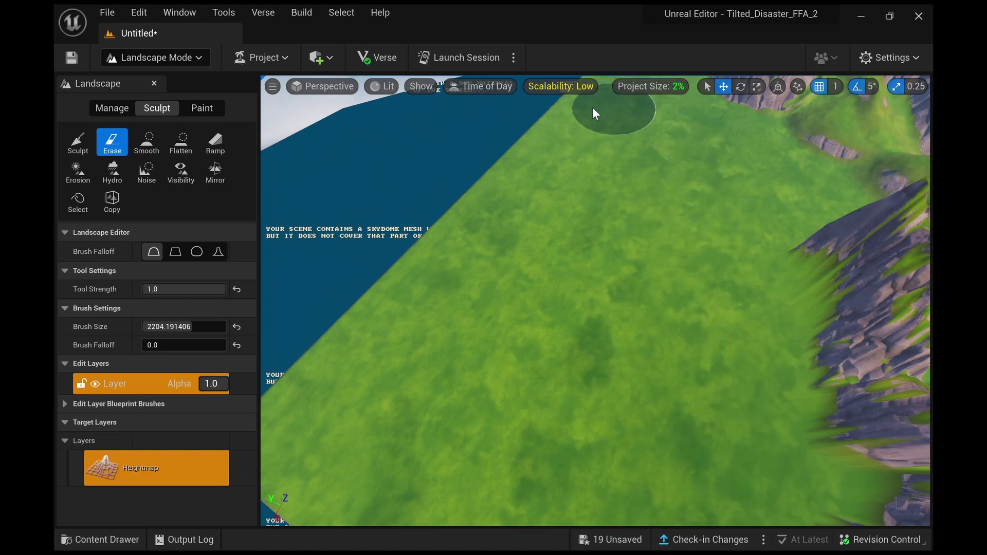
right_drag(630, 240, 729, 240)
mouse_move(623, 254)
mouse_down()
mouse_move(700, 291)
mouse_move(794, 368)
mouse_move(627, 248)
mouse_move(478, 233)
mouse_move(806, 190)
mouse_move(632, 172)
mouse_up()
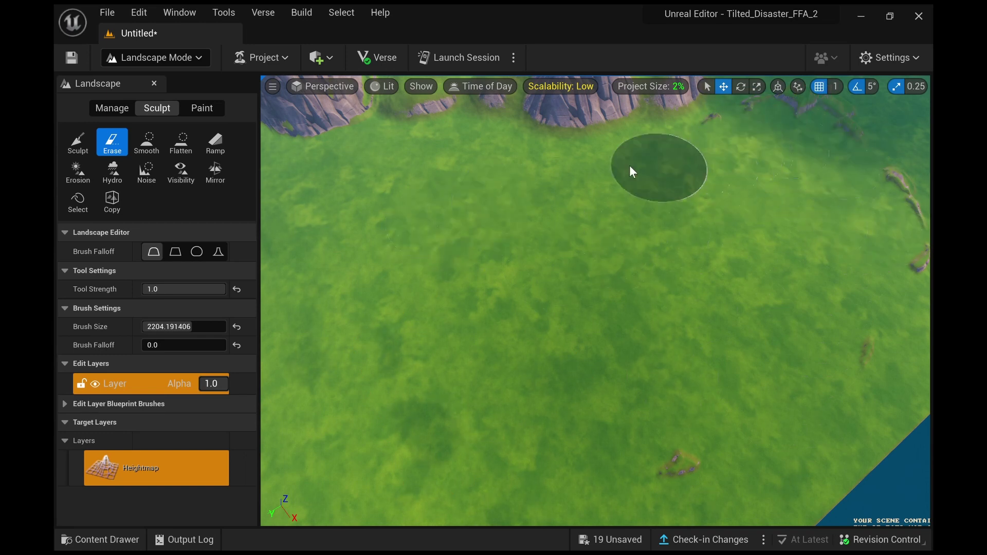
right_drag(810, 376, 776, 242)
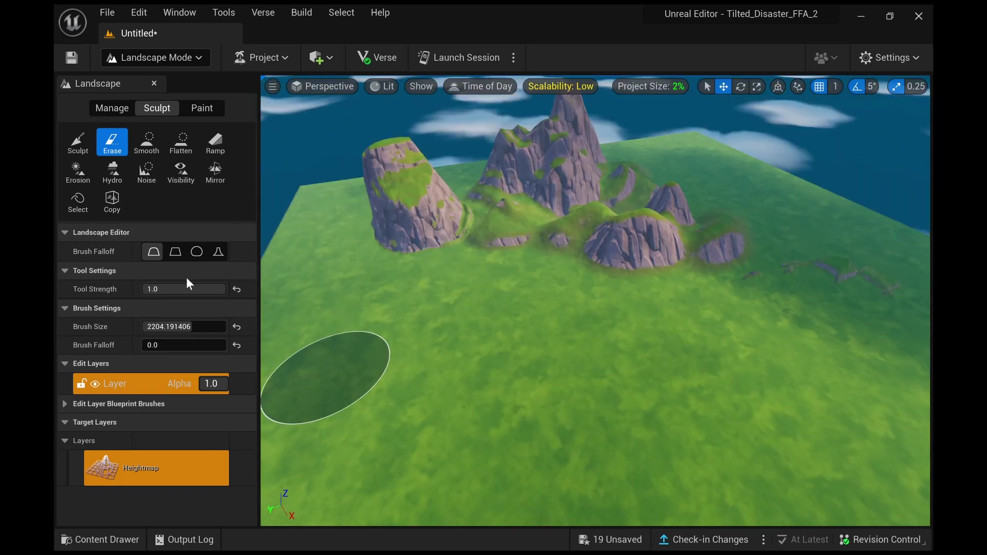
Choose the Smooth tool, set its strength to about 0.143 and soften the steep flat-topped rock column
click(146, 144)
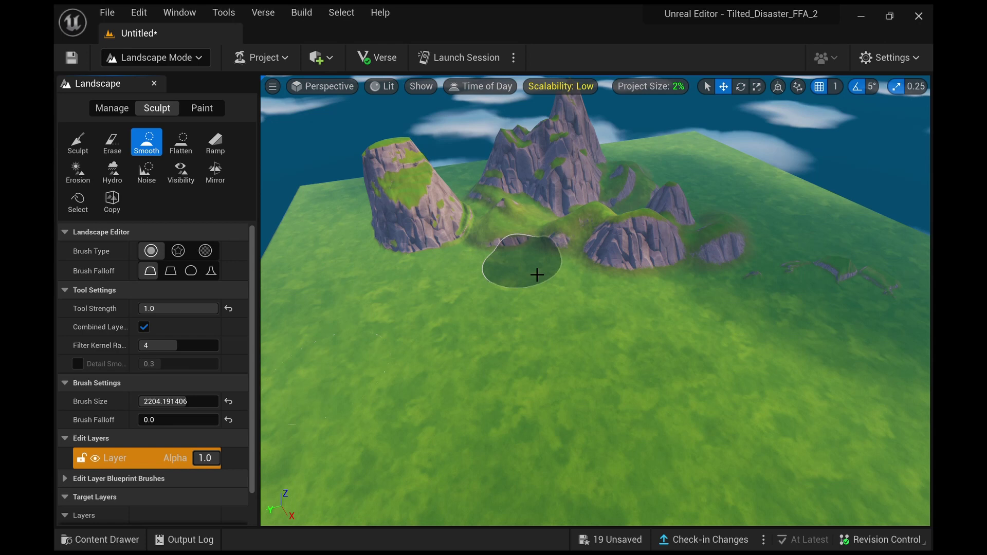
right_drag(535, 273, 535, 273)
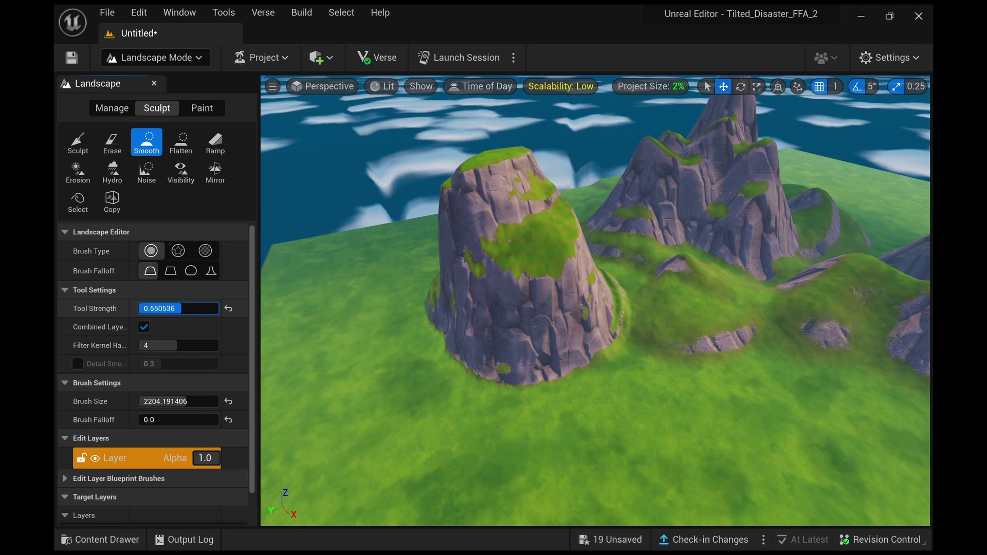
drag(149, 308, 148, 308)
right_drag(535, 273, 535, 273)
right_drag(683, 288, 683, 288)
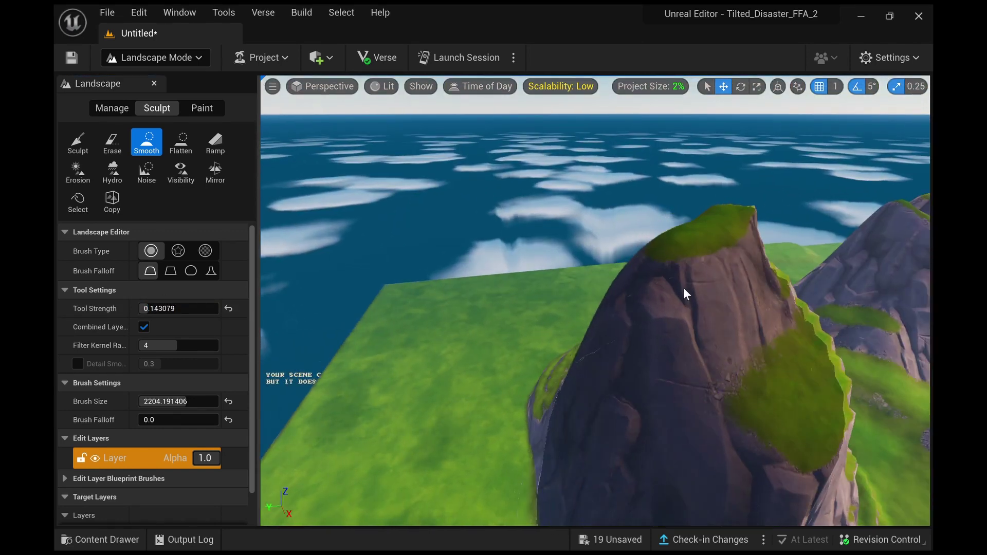
right_drag(800, 333, 800, 333)
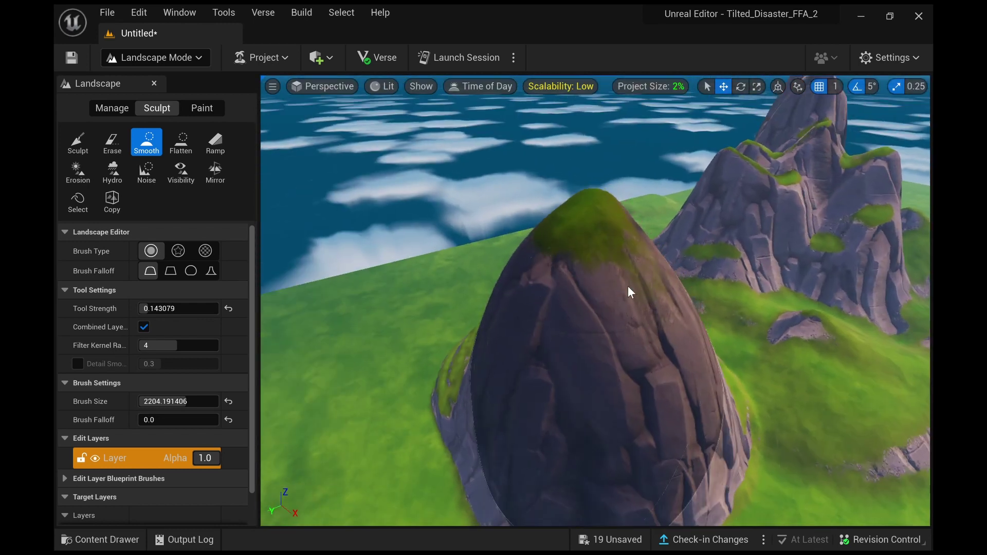
mouse_move(581, 261)
mouse_down()
mouse_move(632, 304)
mouse_move(597, 300)
mouse_move(607, 317)
mouse_move(566, 321)
mouse_move(648, 310)
mouse_up()
right_drag(648, 311, 647, 311)
mouse_move(579, 291)
mouse_down()
mouse_move(603, 281)
mouse_move(634, 322)
mouse_move(754, 283)
mouse_move(678, 262)
mouse_up()
right_drag(808, 189, 719, 175)
mouse_move(502, 229)
right_down()
mouse_move(591, 246)
mouse_move(502, 229)
right_up()
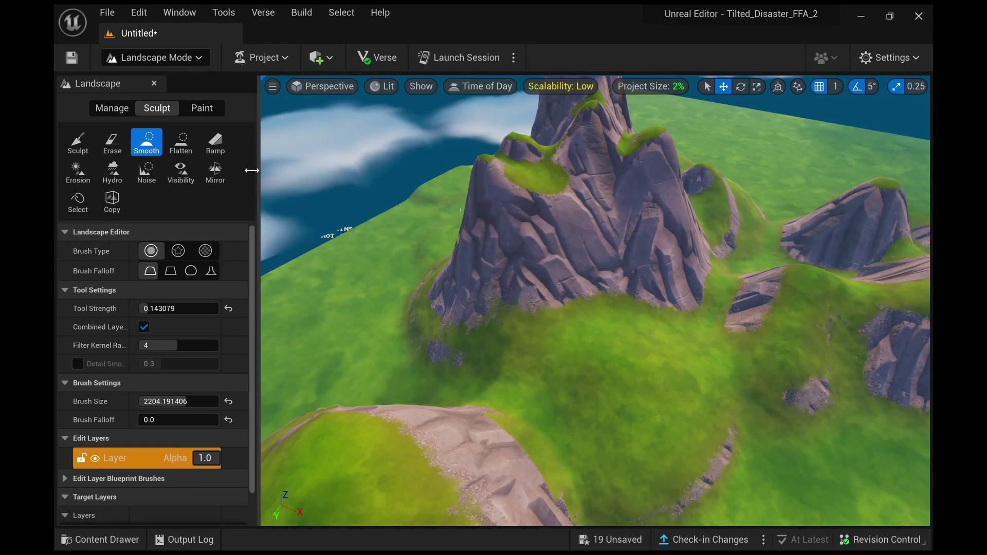
Choose the Flatten tool with the circular brush and strength 0.36151, and level the front of the rocky mountain into a plateau
click(188, 148)
right_drag(295, 207, 295, 206)
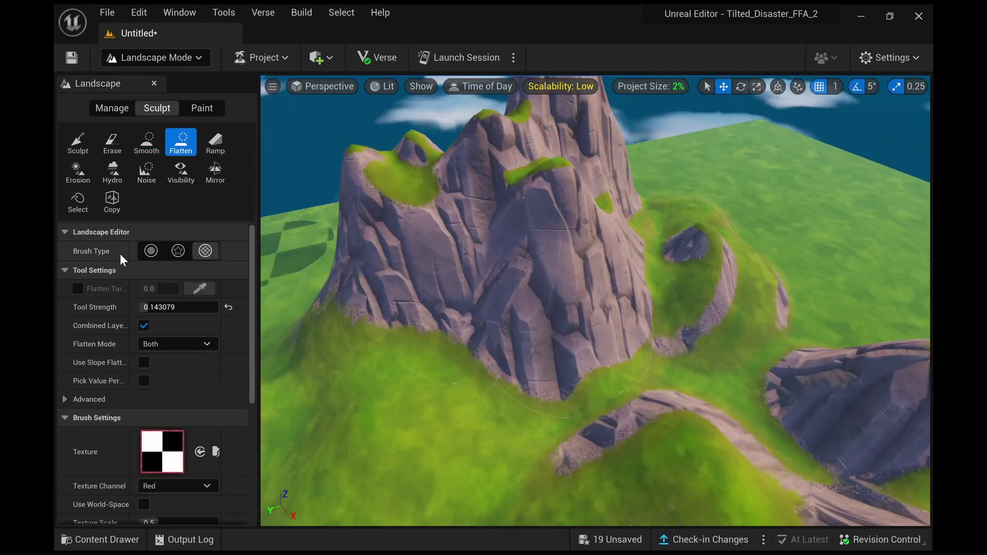
click(142, 245)
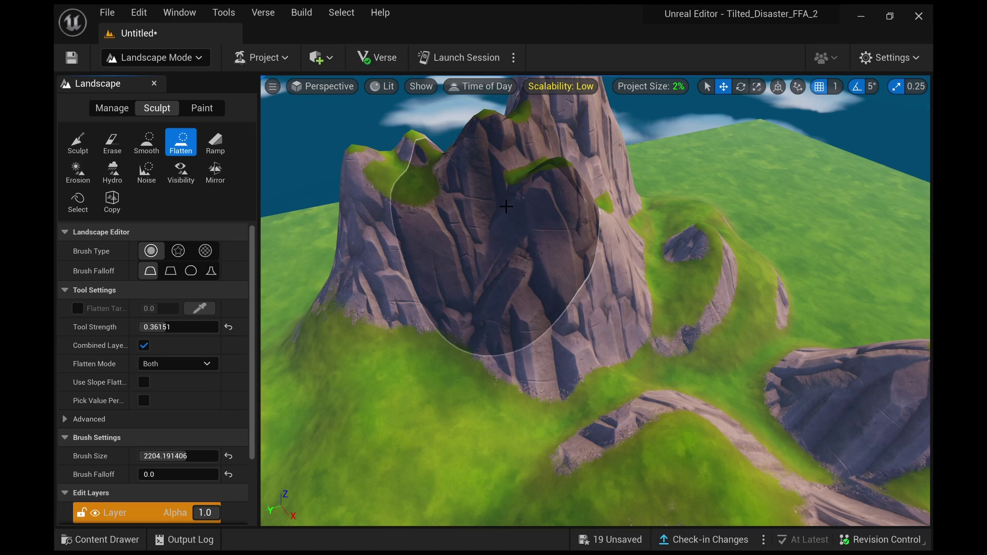
mouse_move(420, 395)
mouse_down()
mouse_move(407, 363)
mouse_move(469, 273)
mouse_move(468, 257)
mouse_move(442, 272)
mouse_move(474, 268)
mouse_move(418, 292)
mouse_move(456, 305)
mouse_move(535, 211)
mouse_up()
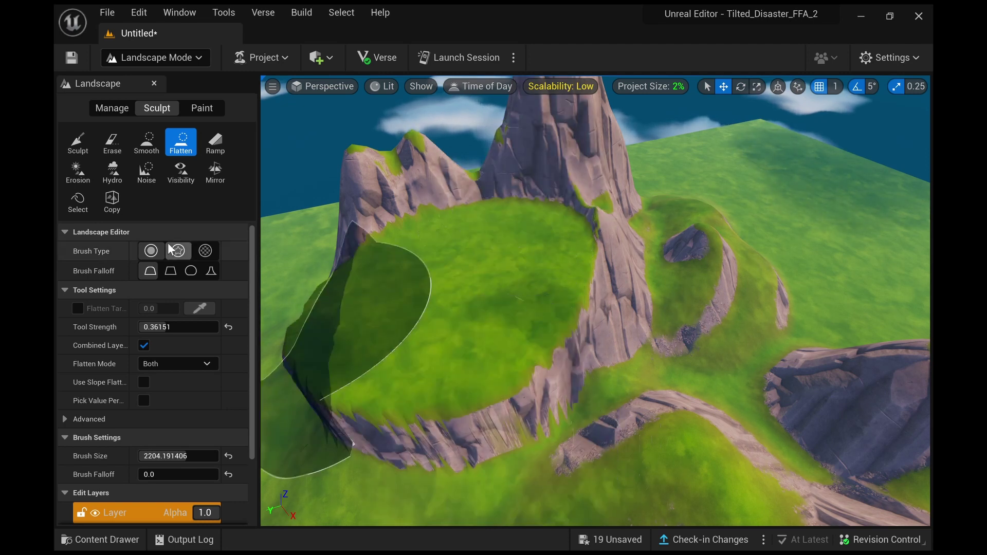
Flatten in Lower mode to cut a sunken ledge into the plateau, and in Raise mode to build a higher terrace beside the peak
click(180, 401)
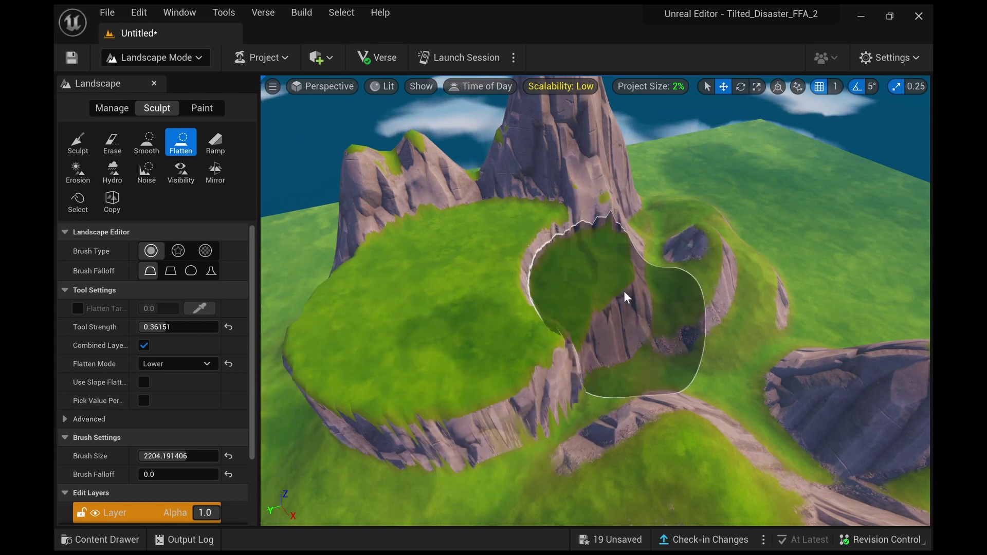
drag(621, 292, 569, 291)
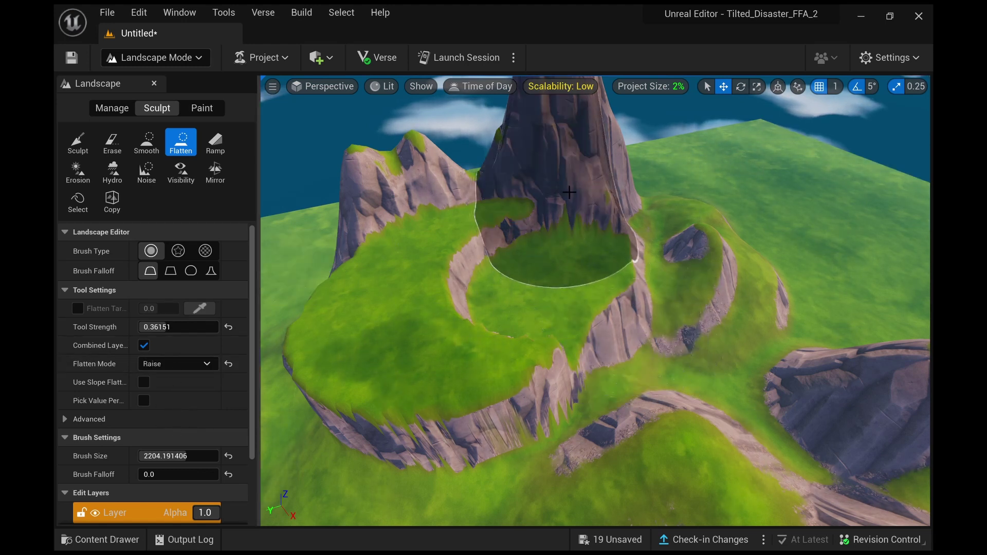
mouse_move(573, 184)
mouse_down()
mouse_move(558, 171)
mouse_move(569, 183)
mouse_up()
Set the brush falloff to 0.28564 and extend the raised terrace across the plateau with softer flattened edges
scroll(199, 364, down, 2)
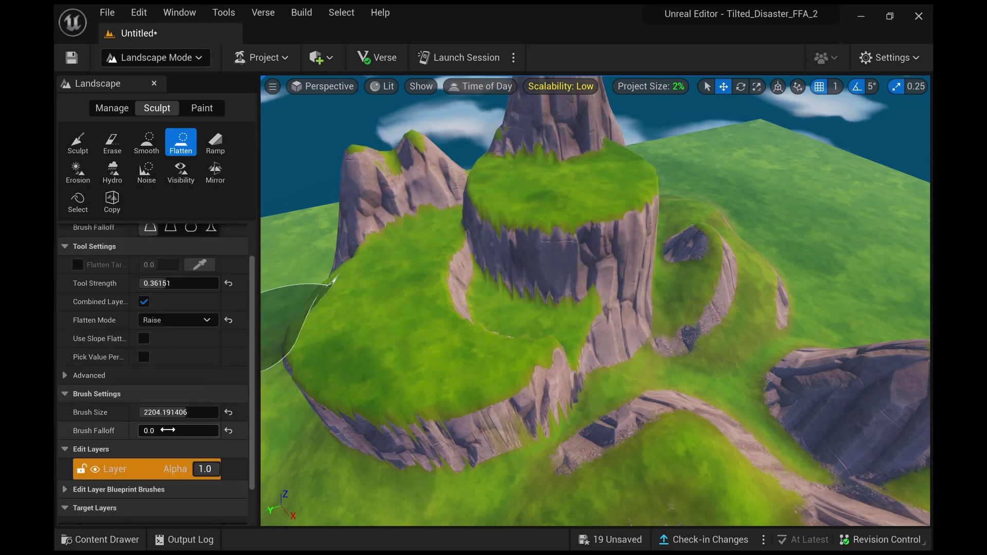
drag(179, 431, 201, 431)
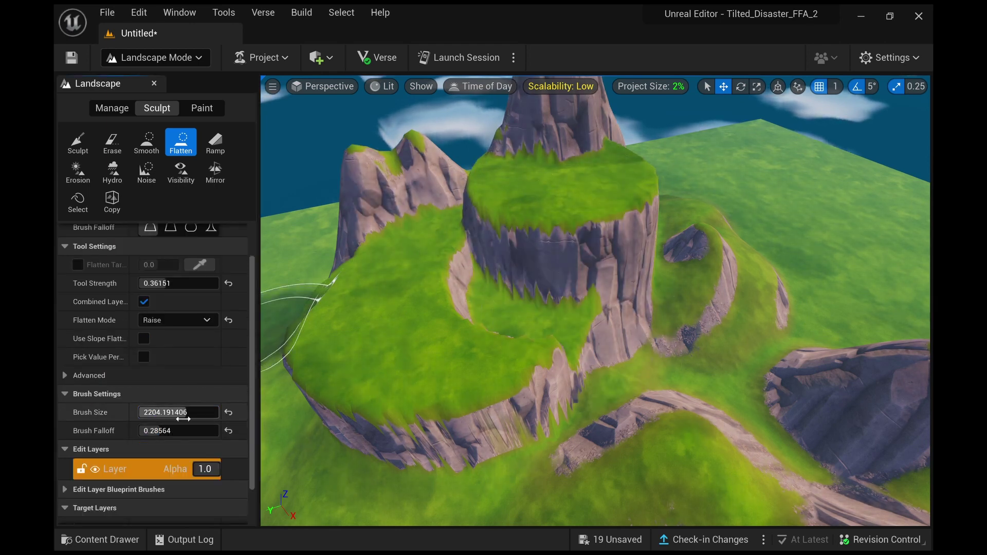
mouse_move(545, 163)
mouse_down()
mouse_move(554, 157)
mouse_move(464, 229)
mouse_move(588, 266)
mouse_up()
Choose the Ramp tool and place ramp points on the foreground hill and on the edge of the mountain's upper terrace
right_drag(784, 239, 770, 180)
right_drag(590, 246, 463, 211)
click(219, 153)
right_drag(499, 277, 411, 247)
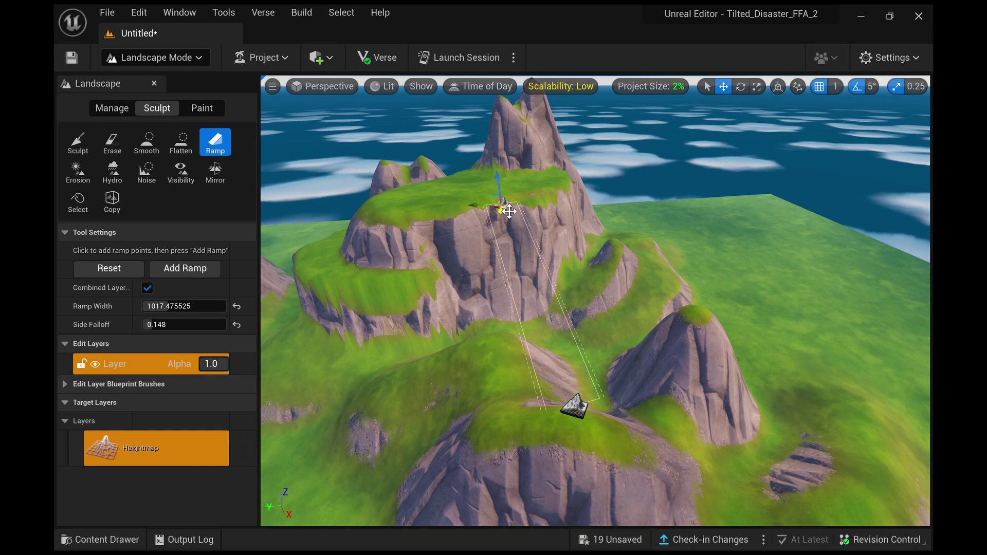
right_drag(540, 207, 527, 298)
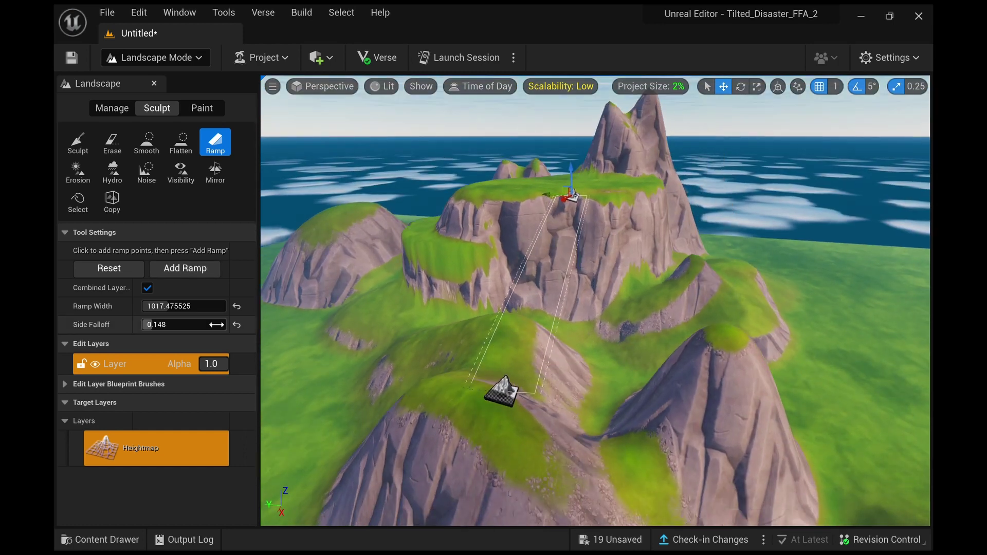
Set the ramp width to 2077.413086 and side falloff to 0.62, and add the ramp between the hill and the terrace
drag(197, 306, 179, 306)
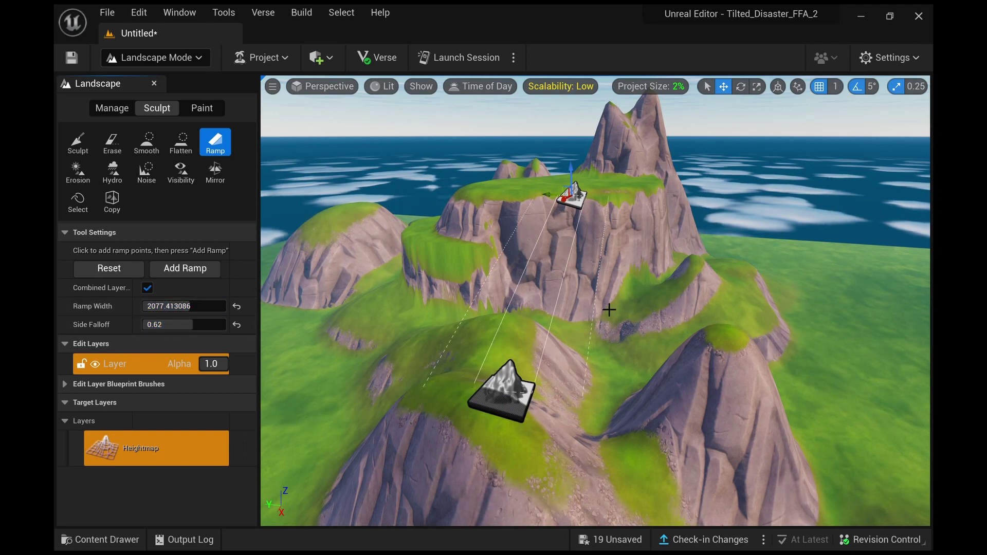
right_drag(659, 291, 625, 306)
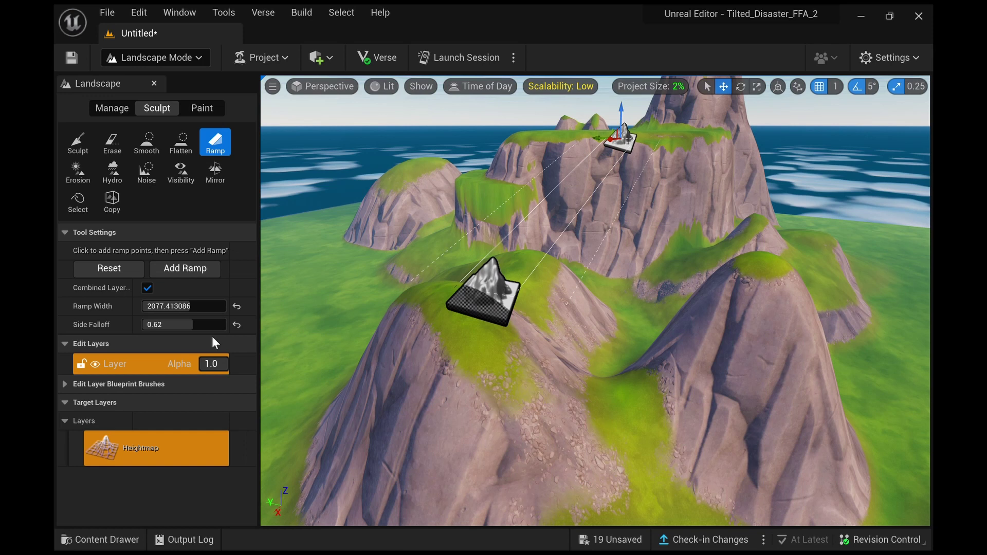
click(159, 275)
right_drag(277, 267, 314, 277)
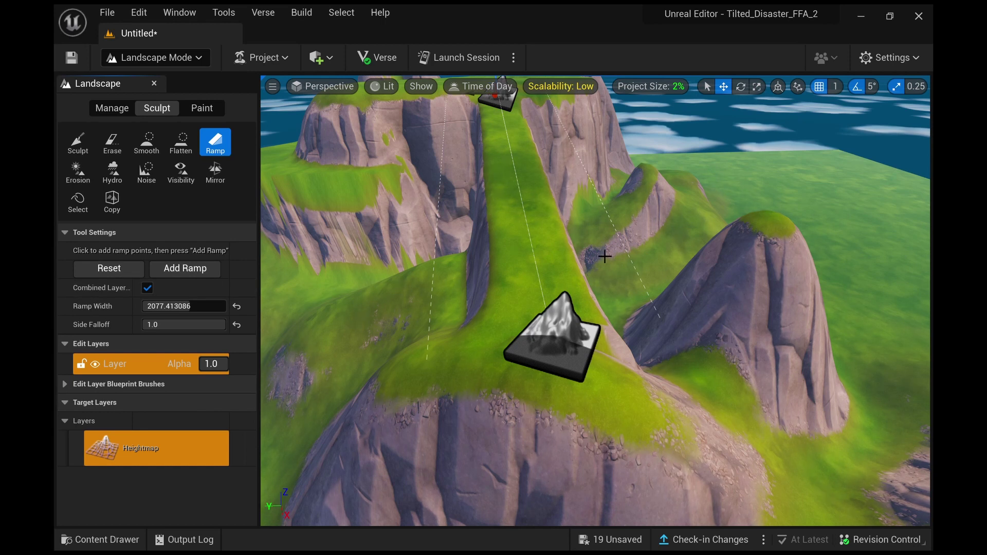
Add the ramp again with side falloff 1.0, and once more with the ramp width raised to 8192.0
click(203, 264)
right_drag(474, 238, 473, 239)
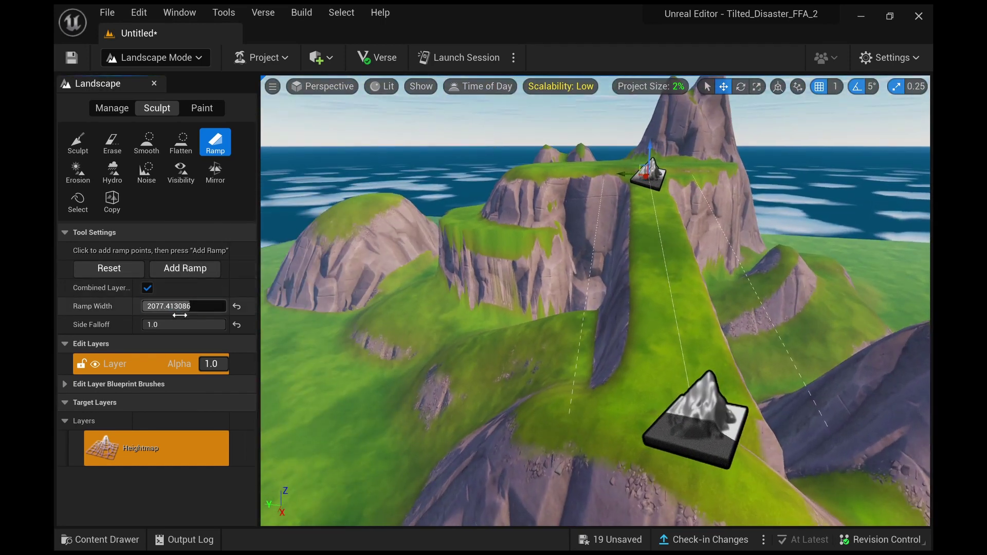
click(171, 269)
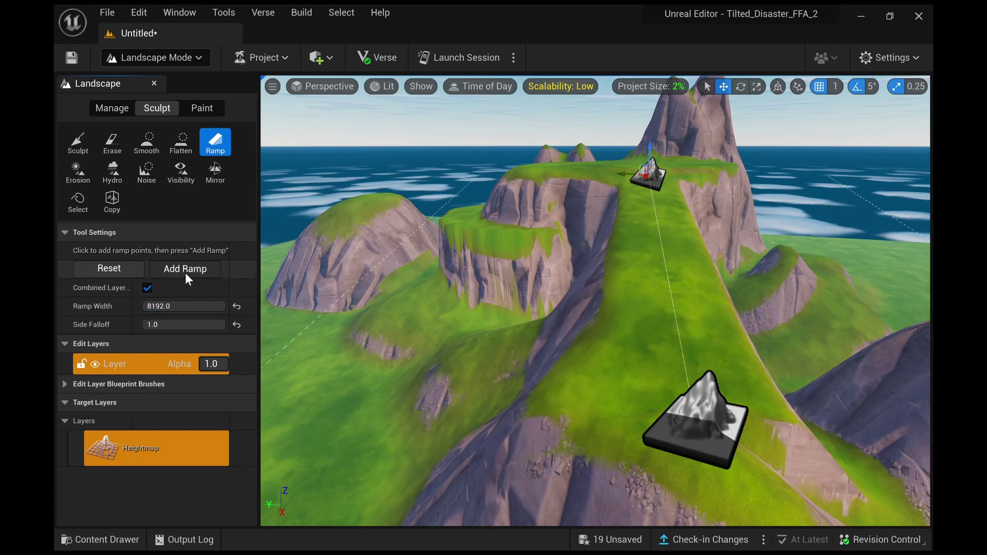
right_drag(506, 301, 507, 302)
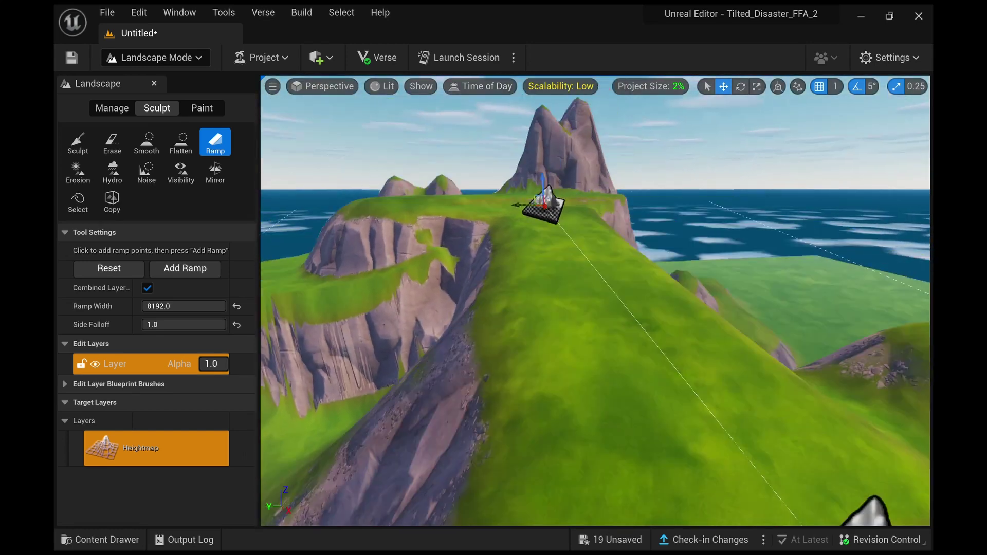
right_drag(638, 298, 633, 298)
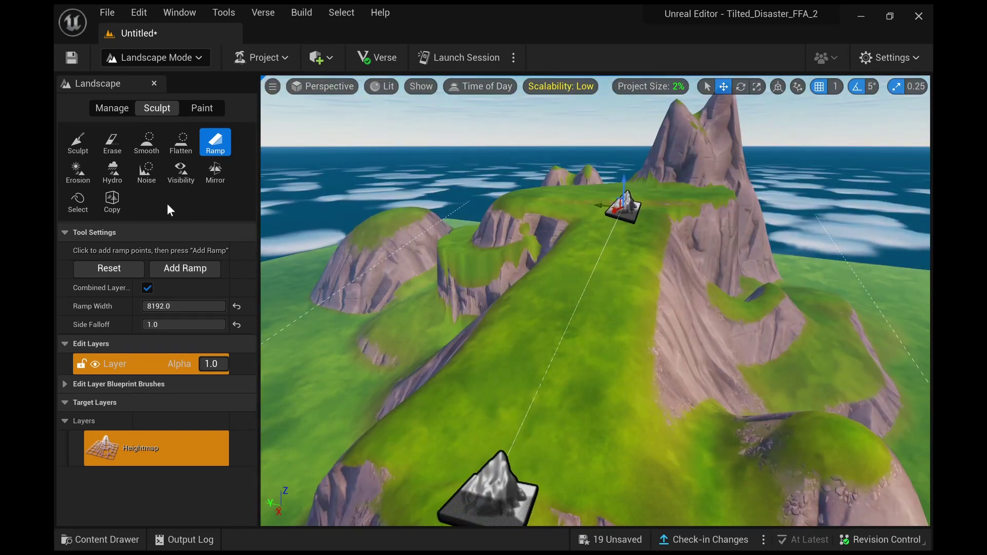
Choose the Erosion tool, set its strength to 0.138879 and erode the ramp and the terraced cliffs beside it
click(63, 178)
right_drag(495, 277, 494, 277)
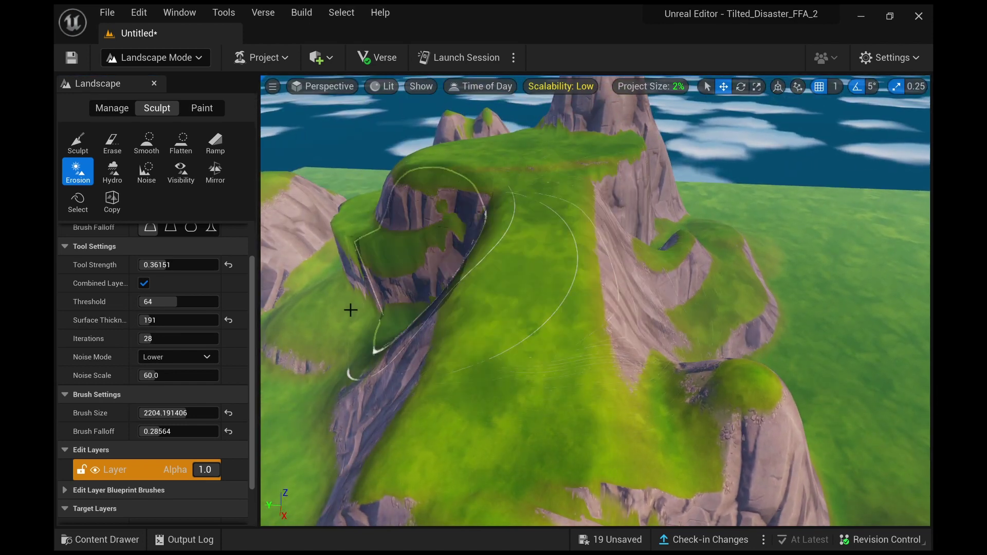
drag(157, 265, 150, 265)
mouse_move(596, 242)
mouse_down()
mouse_move(522, 293)
mouse_move(467, 371)
mouse_move(651, 374)
mouse_move(591, 199)
mouse_move(430, 220)
mouse_move(470, 278)
mouse_move(657, 181)
mouse_move(563, 231)
mouse_move(395, 235)
mouse_move(483, 242)
mouse_move(639, 216)
mouse_move(325, 266)
mouse_up()
Choose the Hydro erosion tool and wear down the ramp's flanks and the mountain's steep slopes
click(107, 174)
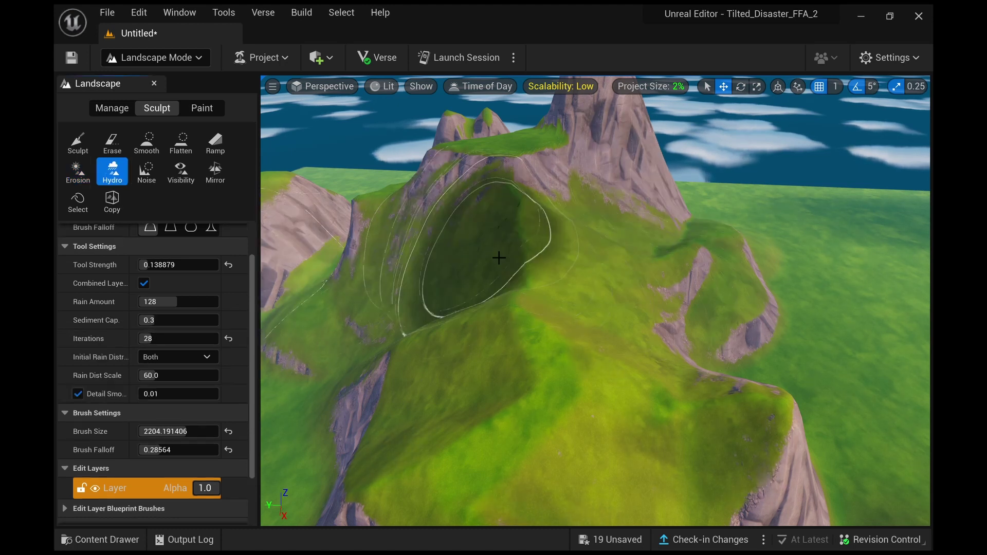
right_drag(498, 257, 538, 213)
mouse_move(555, 179)
mouse_down()
mouse_move(519, 169)
mouse_move(518, 183)
mouse_move(593, 194)
mouse_move(617, 264)
mouse_move(617, 341)
mouse_move(519, 374)
mouse_move(452, 254)
mouse_move(415, 257)
mouse_move(596, 181)
mouse_move(483, 272)
mouse_move(569, 319)
mouse_move(687, 259)
mouse_up()
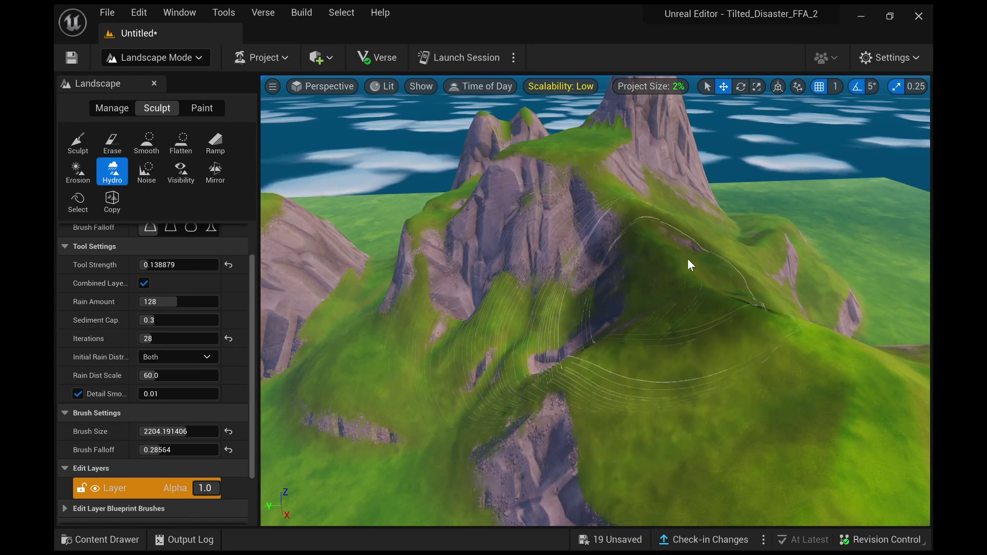
mouse_move(687, 260)
right_down()
mouse_move(770, 270)
mouse_move(843, 257)
right_up()
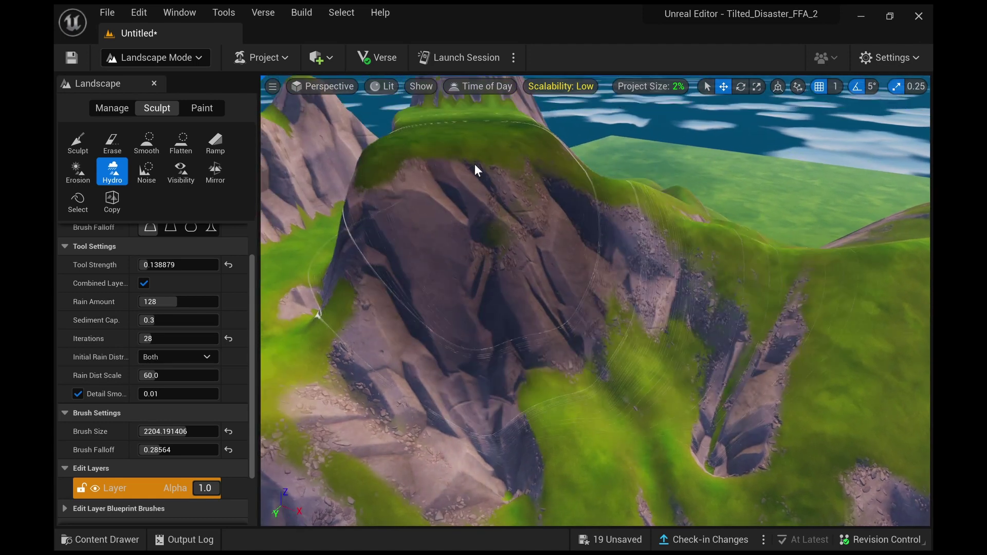
right_drag(474, 166, 575, 197)
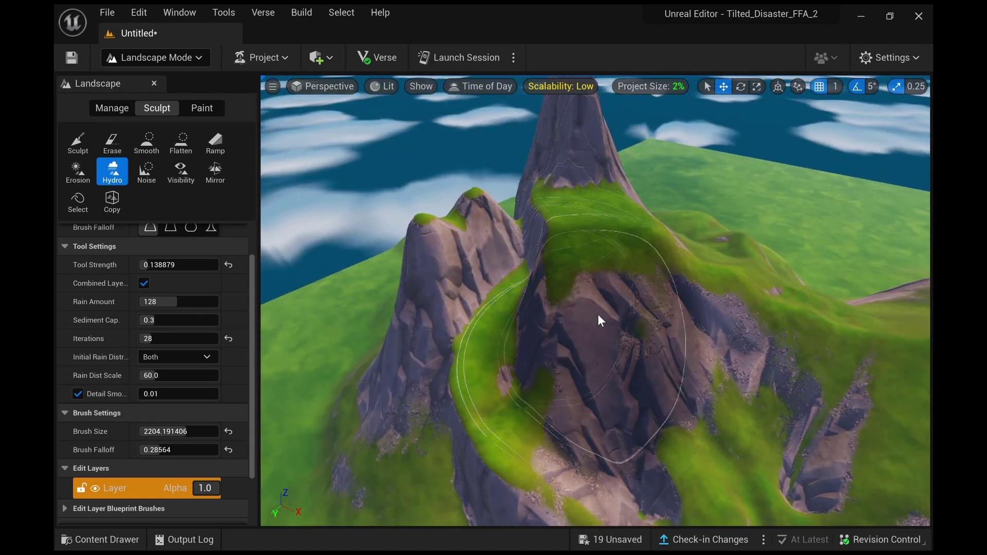
scroll(200, 286, up, 2)
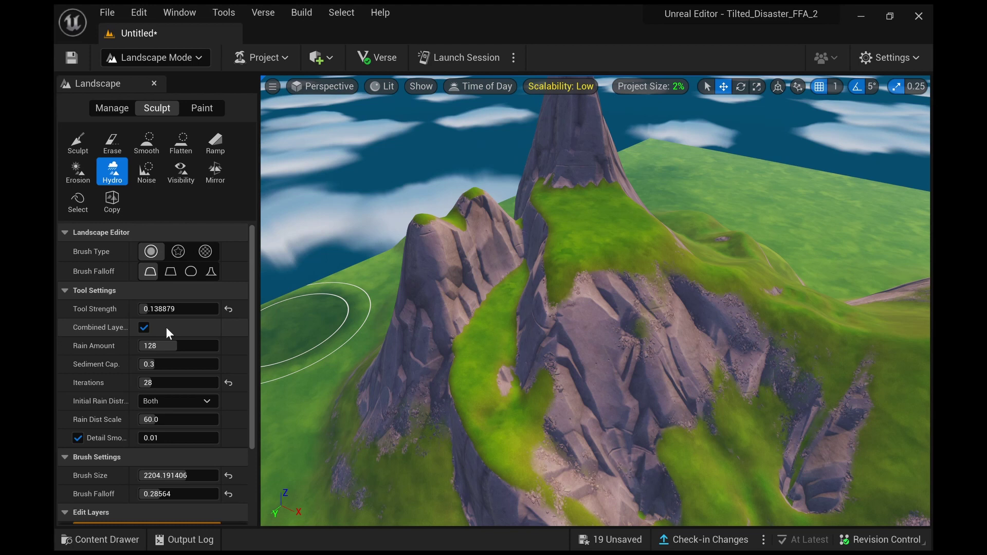
scroll(154, 318, down, 2)
scroll(154, 376, down, 3)
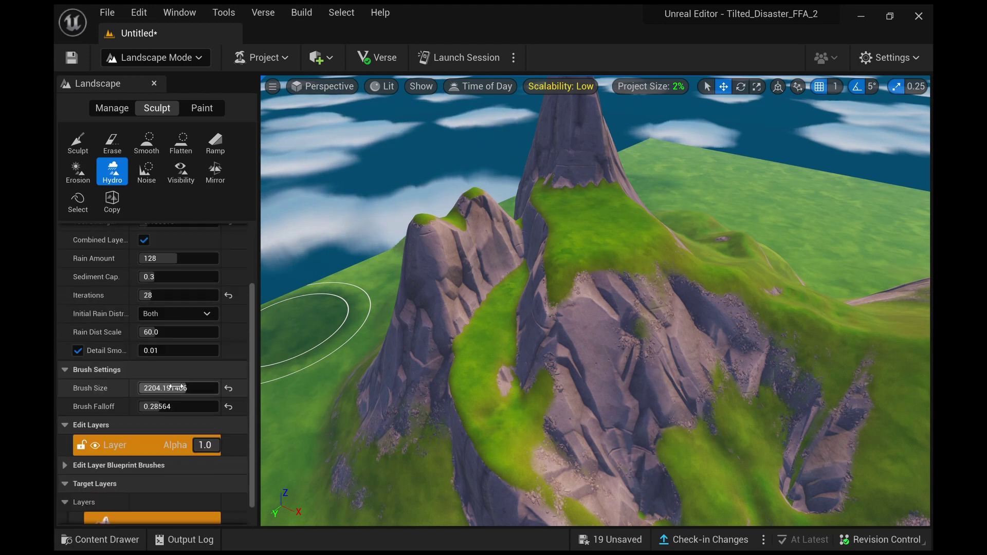
right_drag(581, 314, 591, 247)
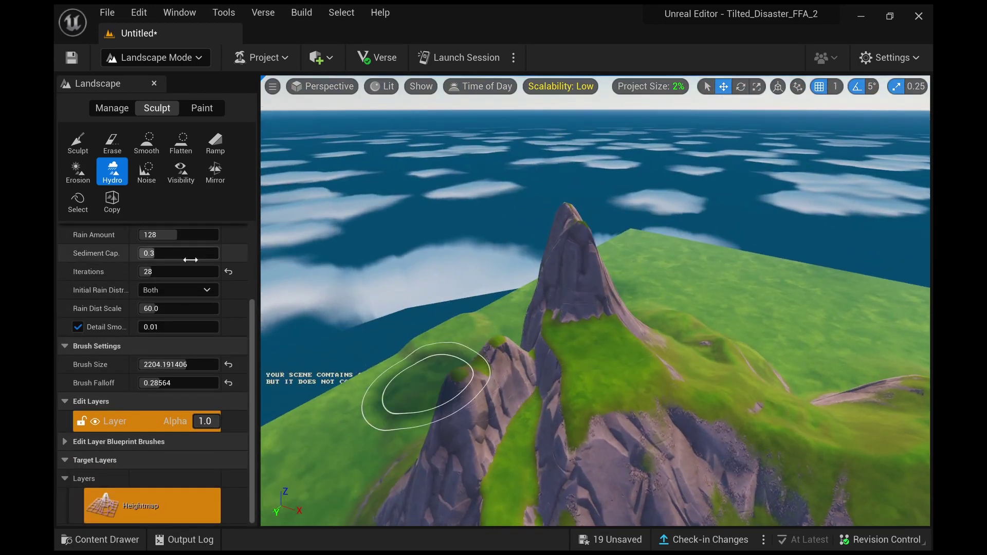
scroll(190, 259, up, 5)
Choose the Noise tool in Sub mode and carve a deep crater into the grass at the foot of the hills
click(145, 173)
right_drag(523, 257, 632, 293)
right_drag(476, 244, 370, 232)
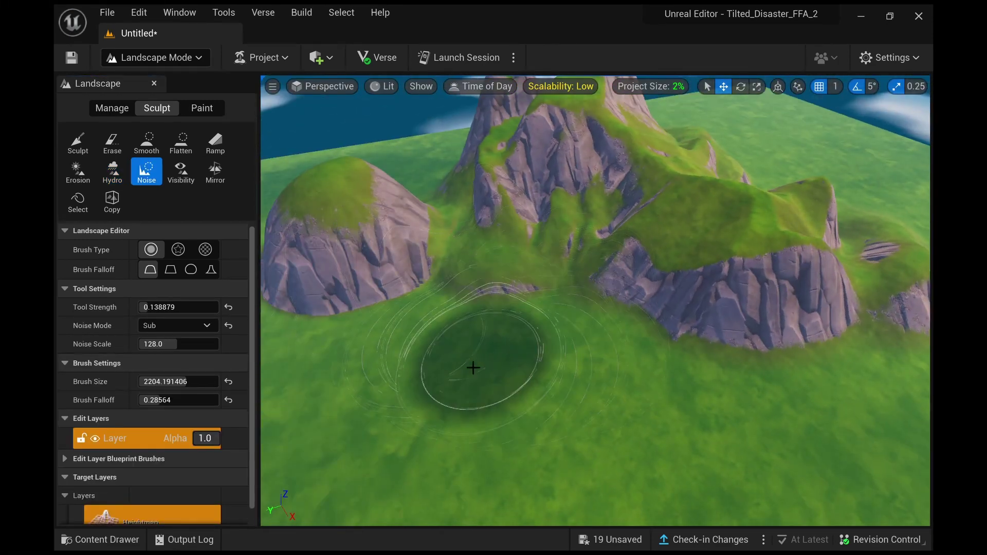
mouse_move(473, 365)
mouse_down()
mouse_move(430, 345)
mouse_move(480, 365)
mouse_up()
mouse_move(479, 365)
right_down()
mouse_move(529, 370)
mouse_move(529, 406)
mouse_move(463, 390)
mouse_move(632, 317)
mouse_move(575, 314)
mouse_move(514, 403)
right_up()
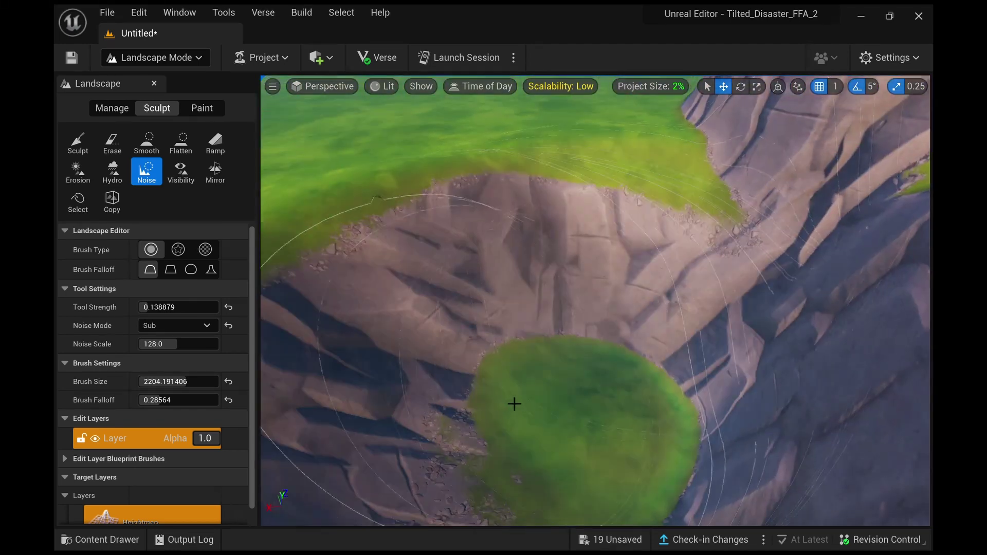
Set the noise mode to Add and raise a flat-topped rock column from the open grass
click(202, 329)
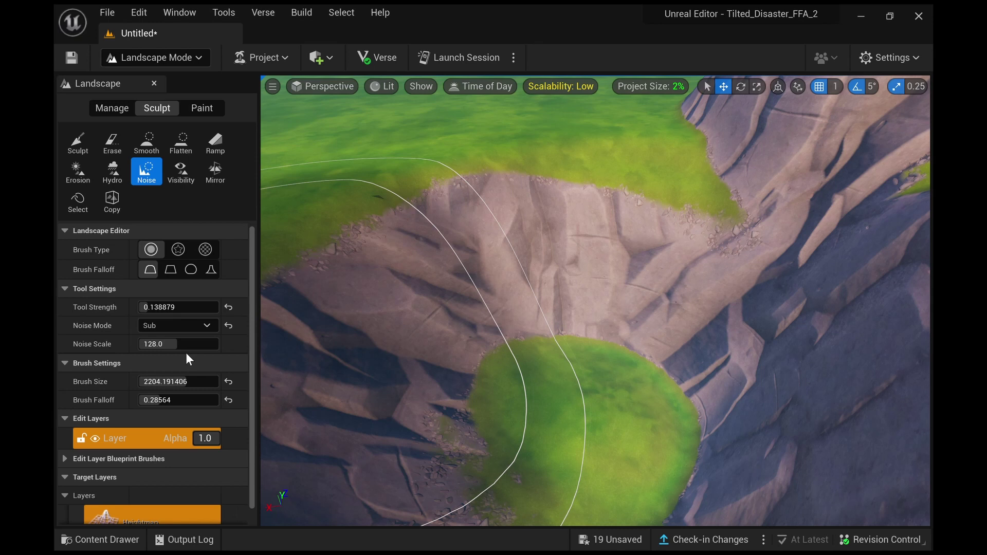
click(186, 353)
right_drag(606, 411, 634, 396)
drag(584, 364, 588, 339)
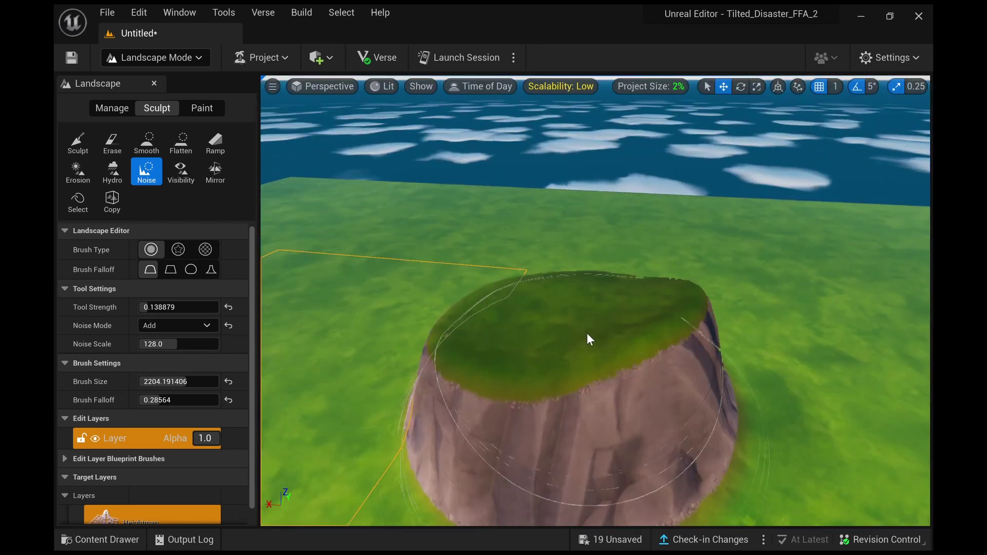
Set the Noise tool strength to 1.0 and build the rock up into a tall jagged spire
mouse_move(588, 339)
right_down()
mouse_move(591, 349)
mouse_move(647, 359)
mouse_move(688, 349)
mouse_move(771, 370)
mouse_move(579, 324)
mouse_move(642, 344)
mouse_move(585, 313)
mouse_move(694, 334)
mouse_move(719, 319)
mouse_move(761, 334)
mouse_move(704, 293)
mouse_move(730, 288)
mouse_move(761, 360)
mouse_move(740, 354)
right_up()
click(582, 340)
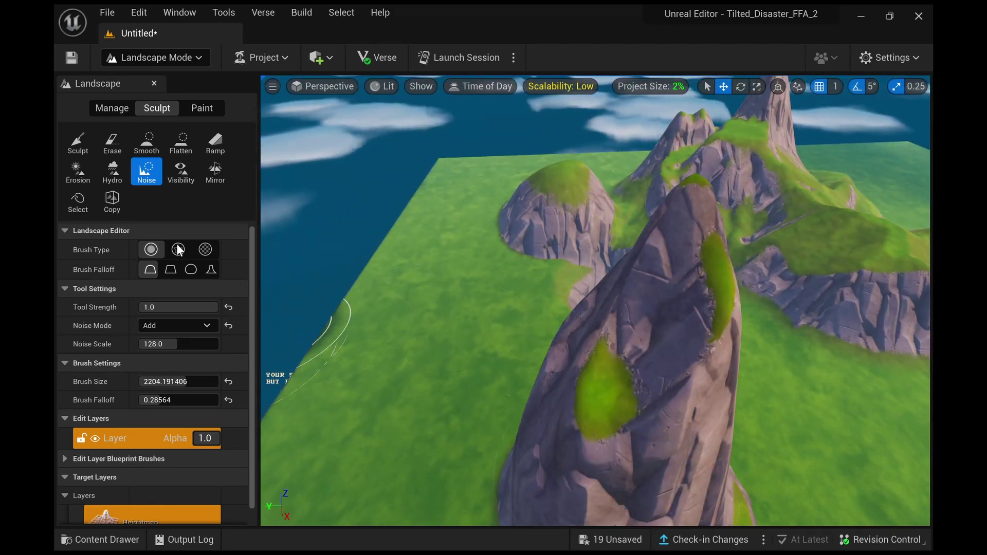
mouse_move(530, 307)
right_down()
mouse_move(560, 303)
mouse_move(534, 313)
mouse_move(565, 340)
mouse_move(531, 306)
mouse_move(575, 301)
mouse_move(545, 278)
mouse_move(529, 282)
right_up()
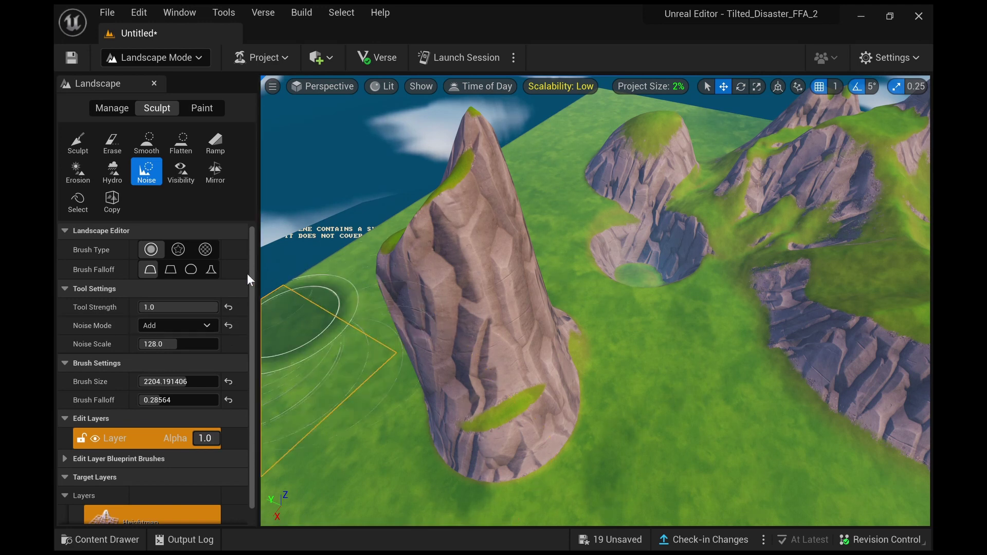
Choose the Visibility tool and cut a hole through the landscape at the base of the tall rock spire
click(182, 175)
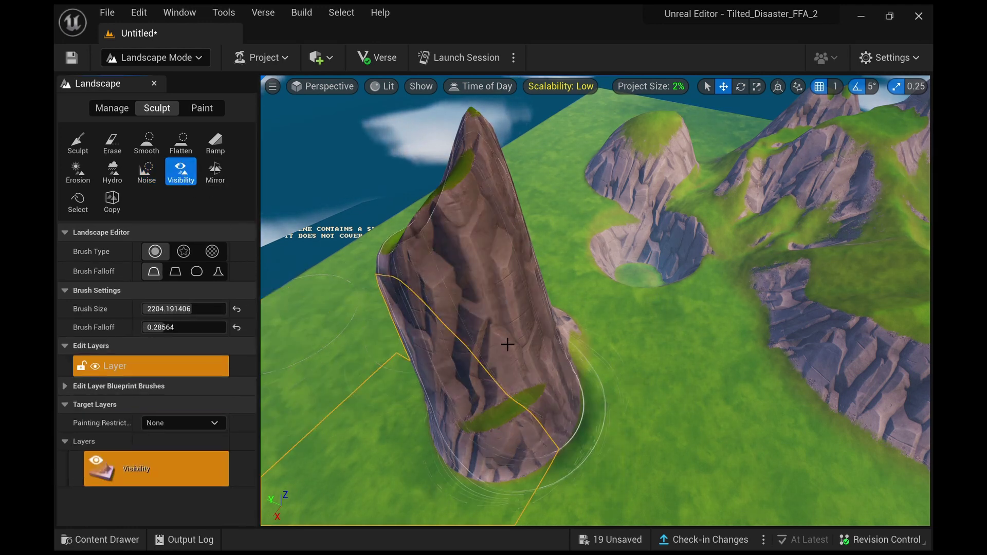
drag(471, 338, 496, 324)
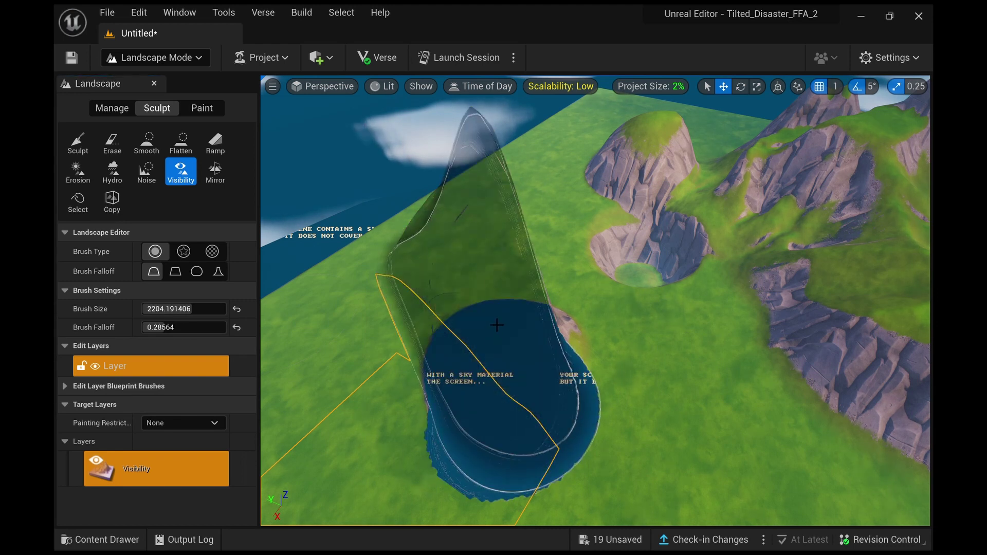
right_drag(459, 321, 625, 342)
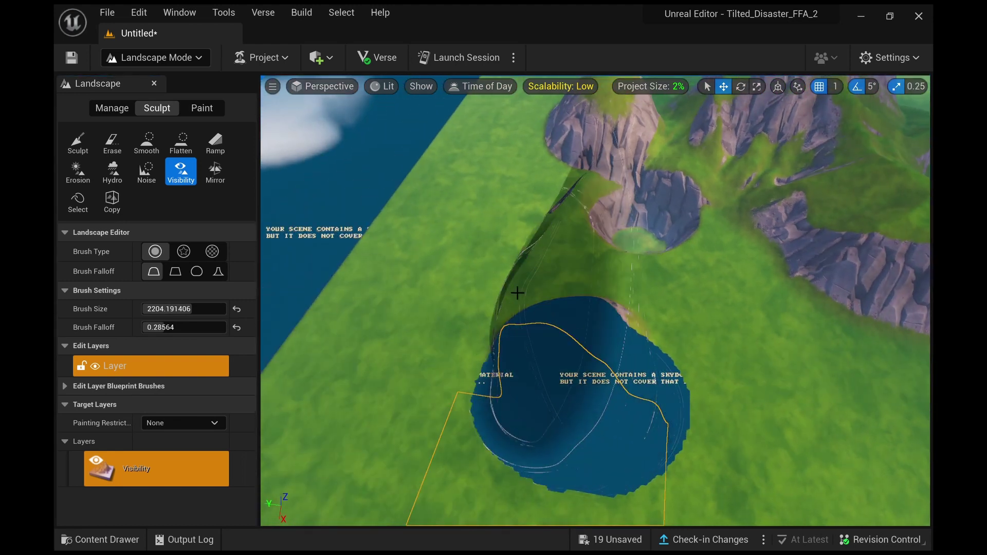
Enlarge the hole until the entire rock spire is hidden, leaving a wide two-lobed opening in the grass
click(509, 280)
mouse_move(565, 303)
right_down()
mouse_move(619, 317)
mouse_move(540, 317)
mouse_move(634, 377)
right_up()
key(d)
click(591, 369)
click(611, 290)
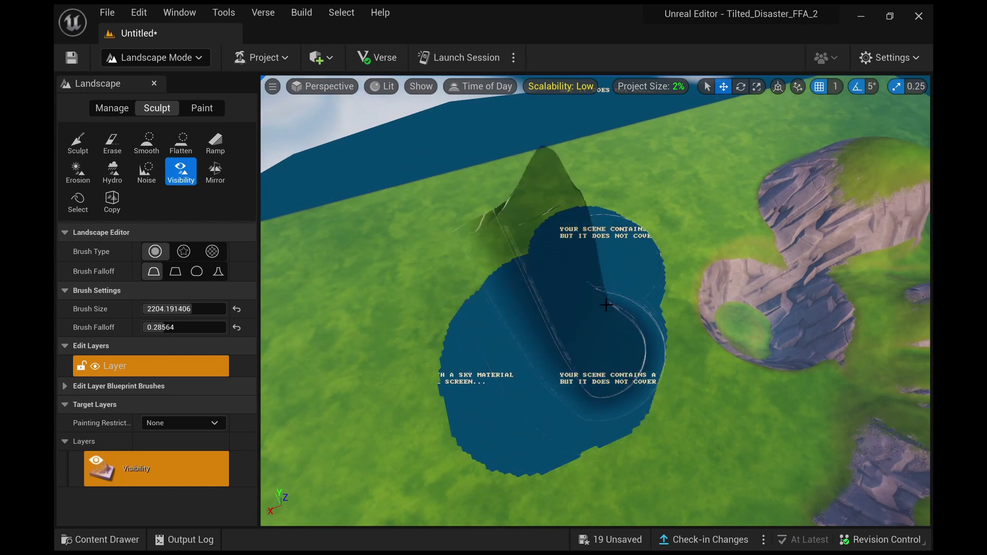
right_drag(611, 294, 557, 298)
key(d)
right_drag(657, 302, 817, 321)
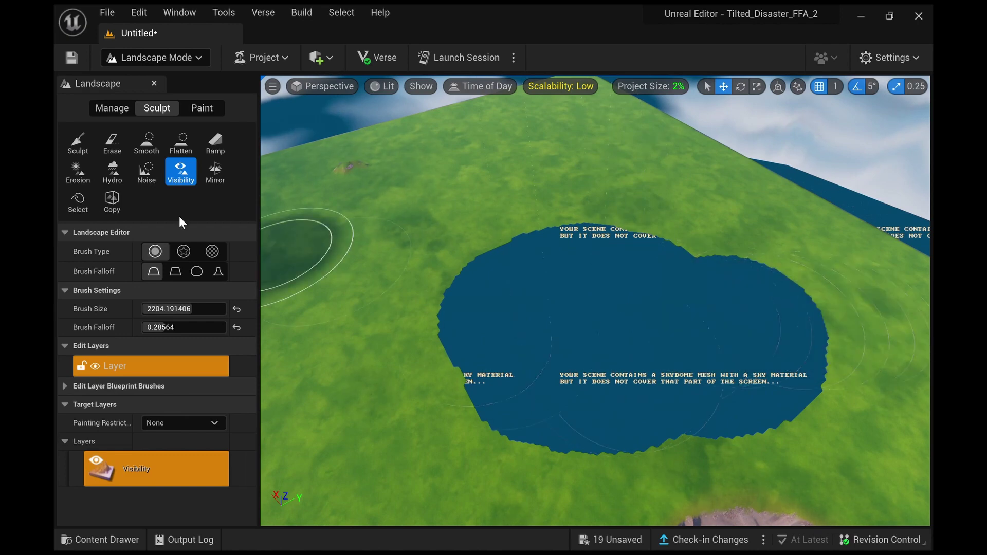
Mirror the landscape from +Y to -Y about the point X 126.3661, Y 86.66686 with the Mirror tool
click(215, 172)
right_drag(278, 189, 591, 120)
key(a)
key(a)
key(a)
right_drag(360, 245, 452, 256)
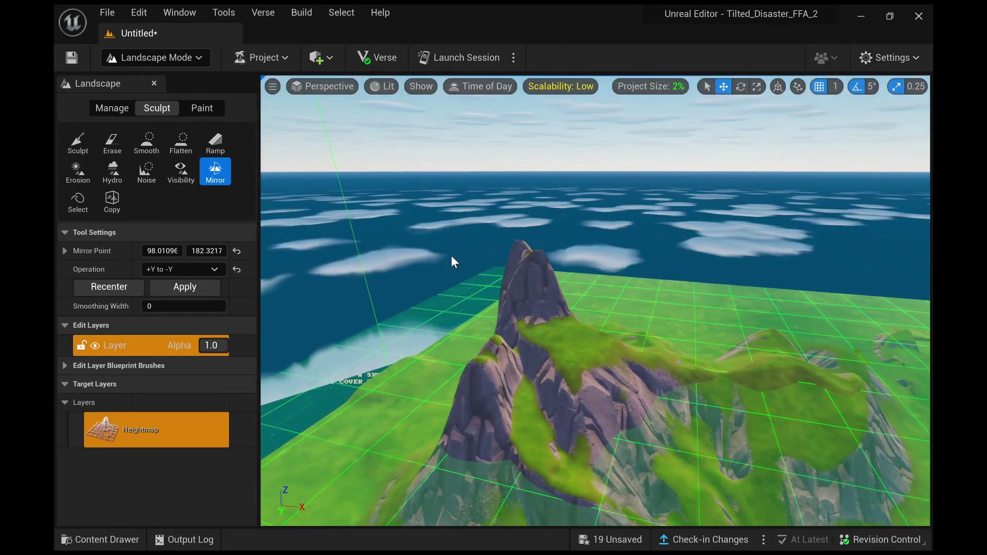
drag(195, 251, 191, 251)
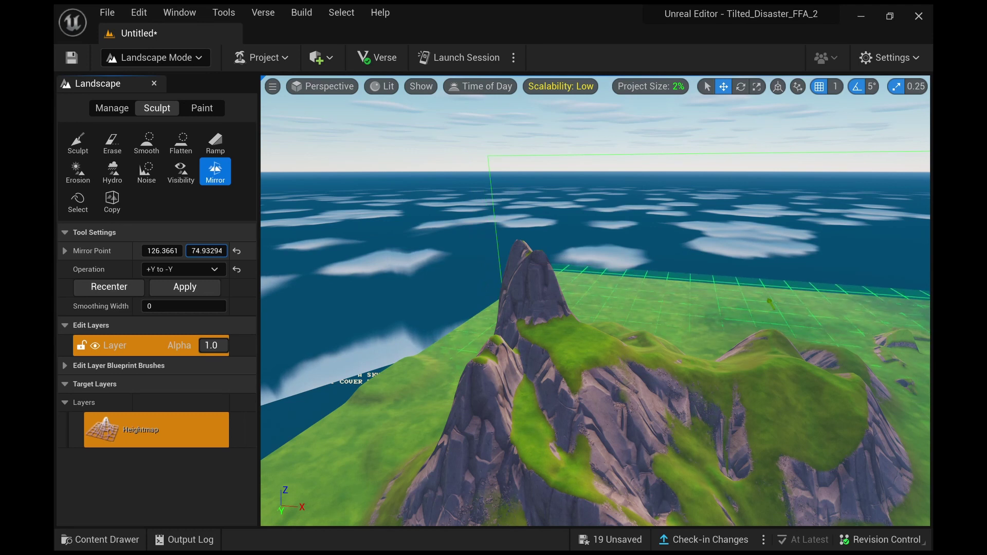
click(192, 287)
right_drag(430, 293, 431, 293)
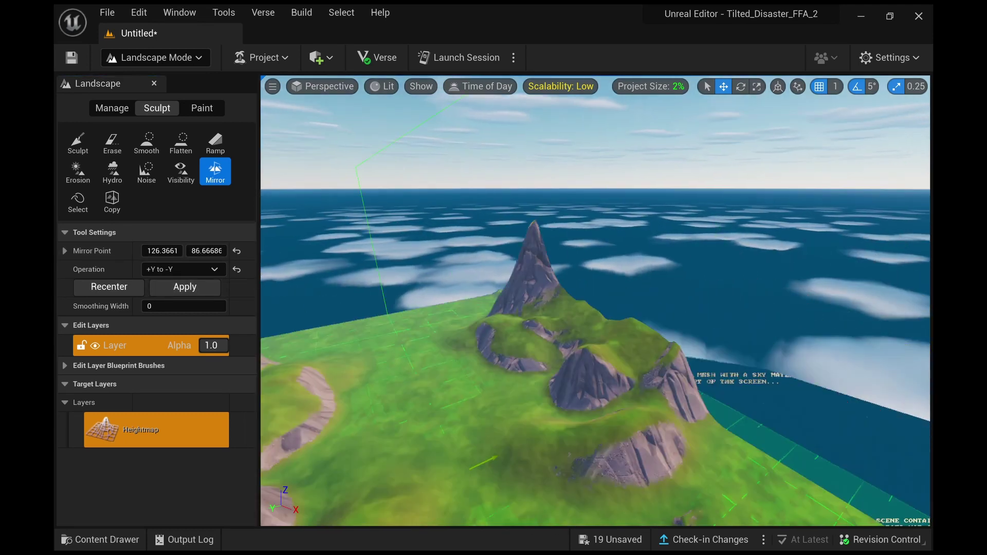
right_drag(633, 315, 633, 316)
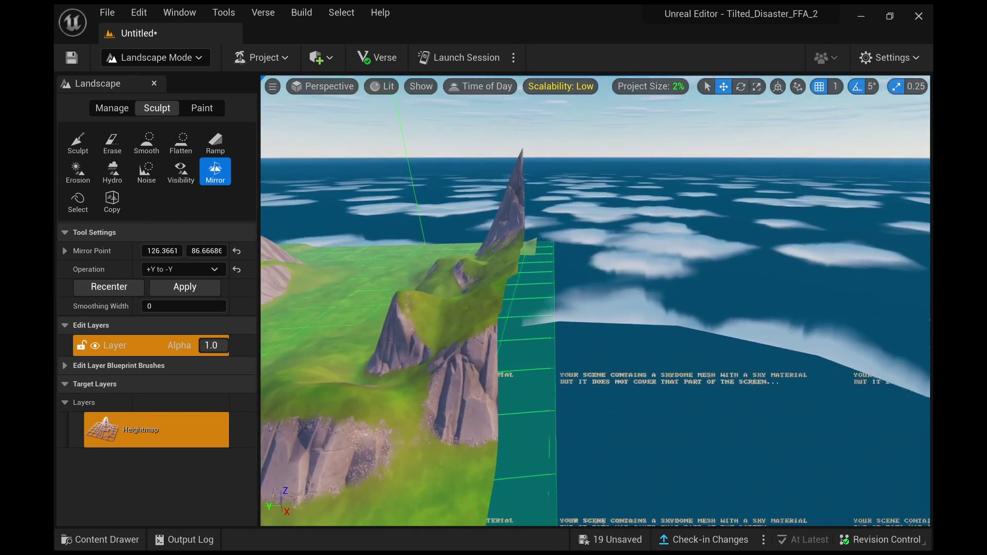
right_drag(519, 285, 519, 286)
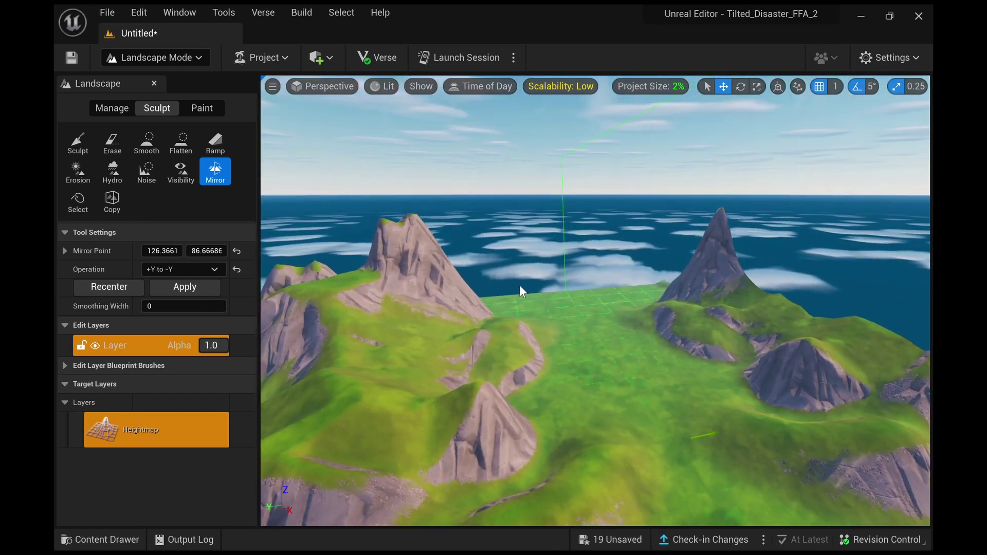
Set the mirror point's Y to 154.4499 and apply the +Y to -Y mirror again across the mountain range
drag(210, 243, 253, 245)
click(190, 286)
right_drag(519, 286, 519, 286)
right_drag(563, 360, 562, 360)
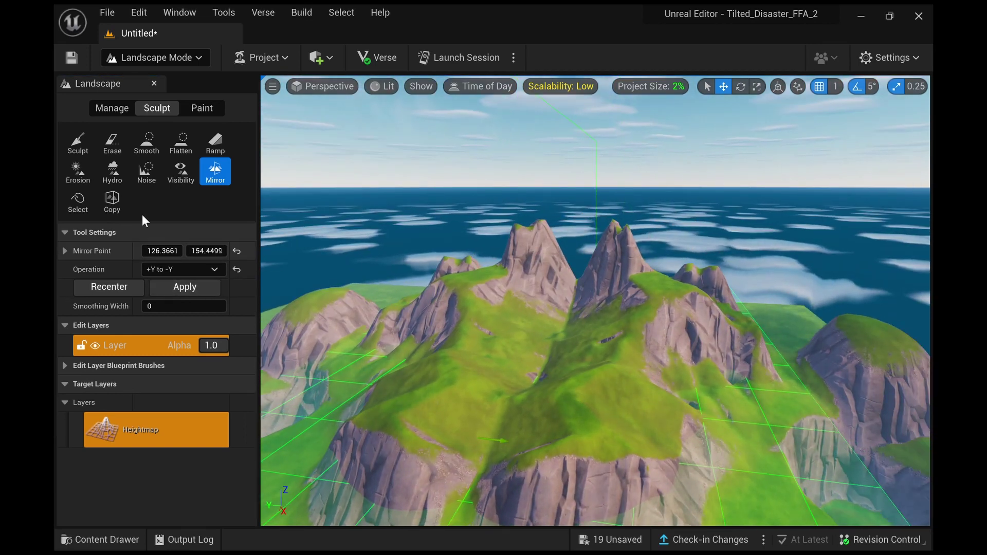
right_drag(656, 329, 656, 329)
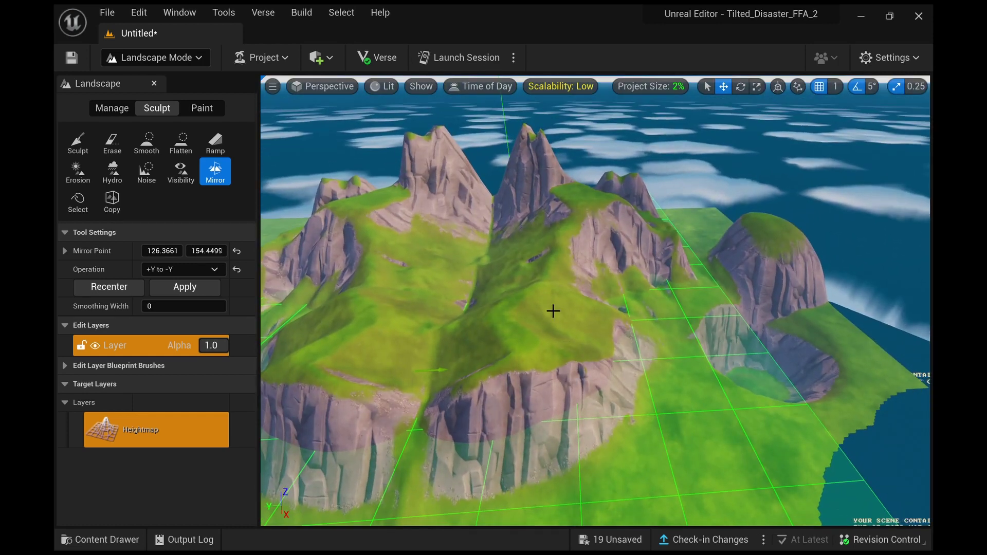
right_drag(553, 311, 553, 311)
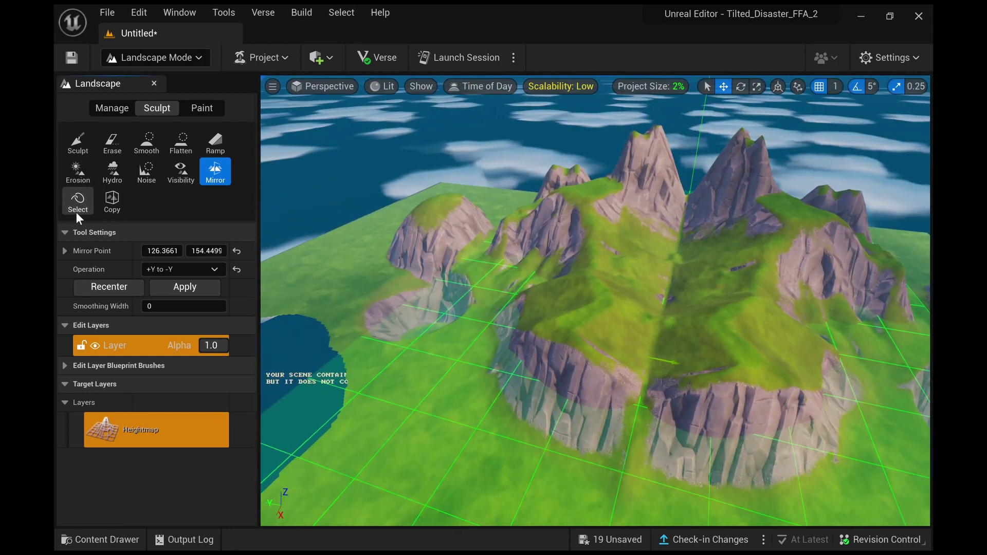
With the Select tool, enable Use Region as Mask, set the tool strength to 1.0 and mark the rocky bluff at the ridge's end
click(78, 201)
right_drag(693, 346, 692, 346)
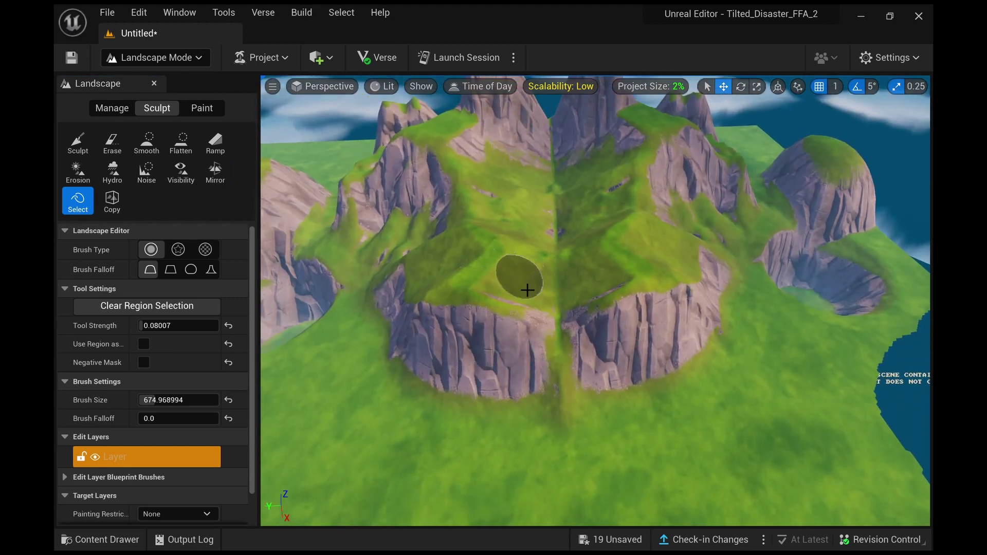
right_drag(527, 290, 700, 307)
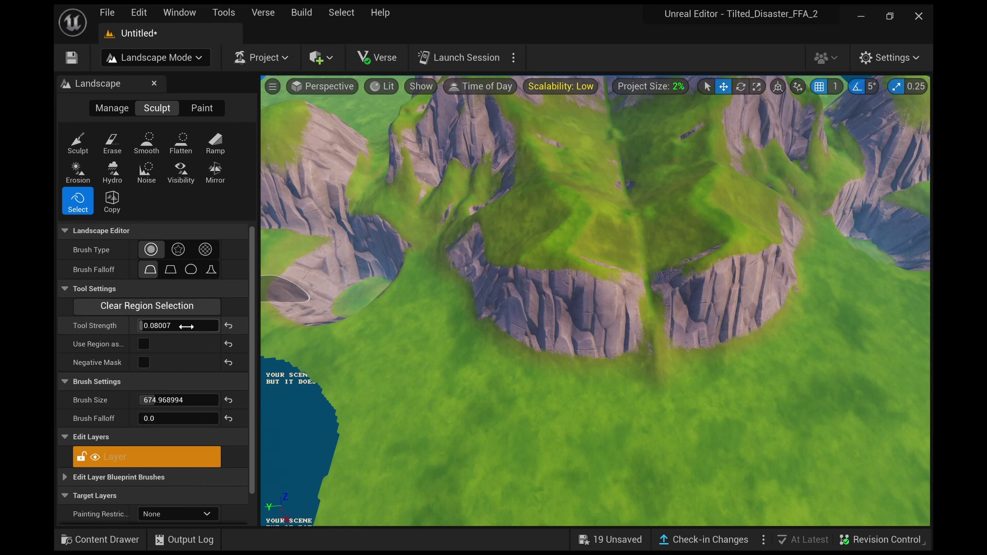
click(144, 344)
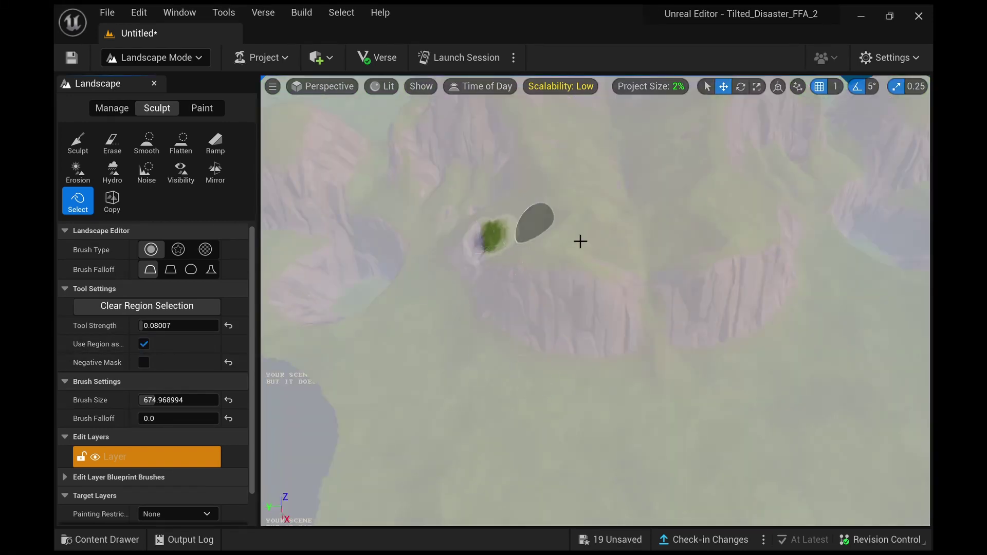
right_drag(580, 241, 580, 241)
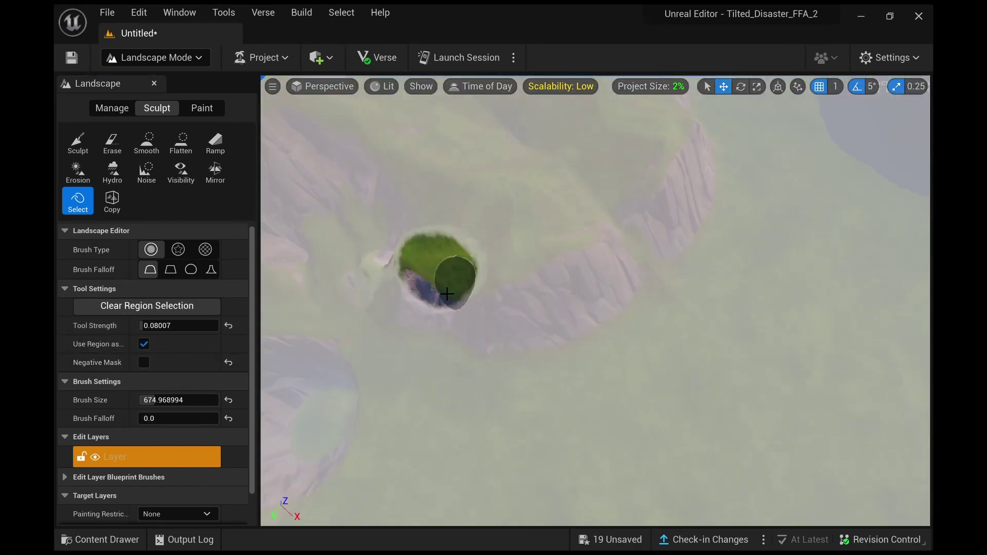
mouse_move(509, 267)
mouse_down()
mouse_move(416, 229)
mouse_move(452, 280)
mouse_move(504, 261)
mouse_up()
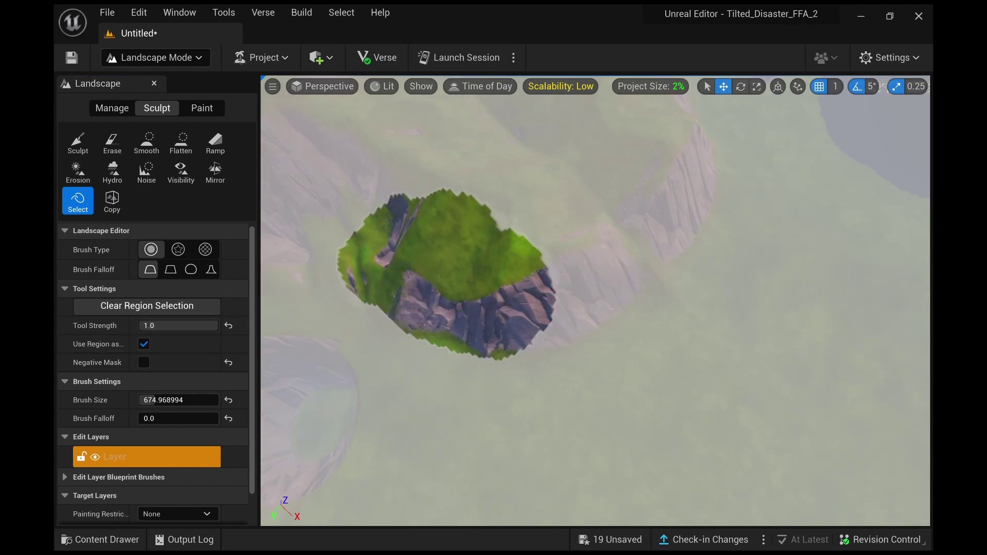
right_drag(557, 282, 558, 282)
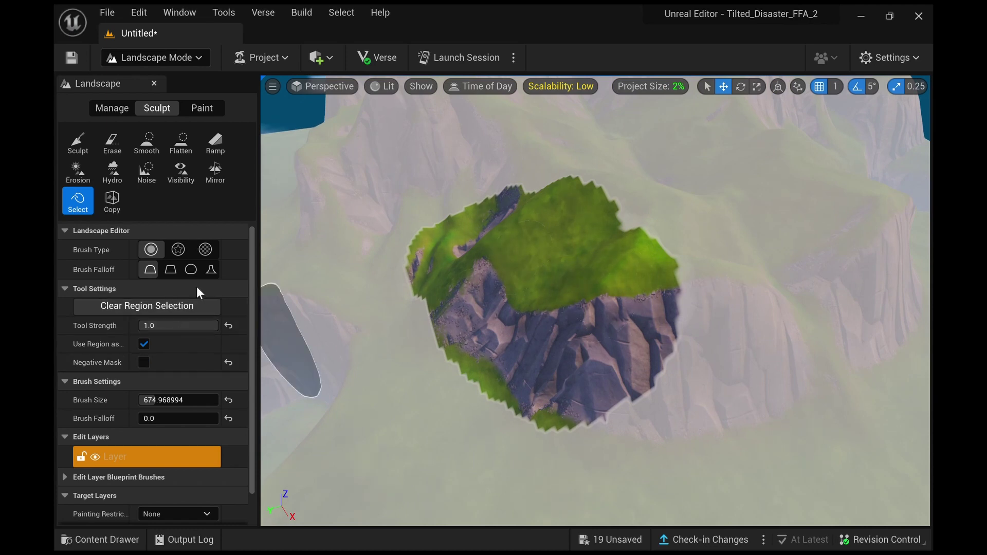
Turn on Negative Mask, refine the selected region's edge on the bluff, and turn Negative Mask off again
click(144, 362)
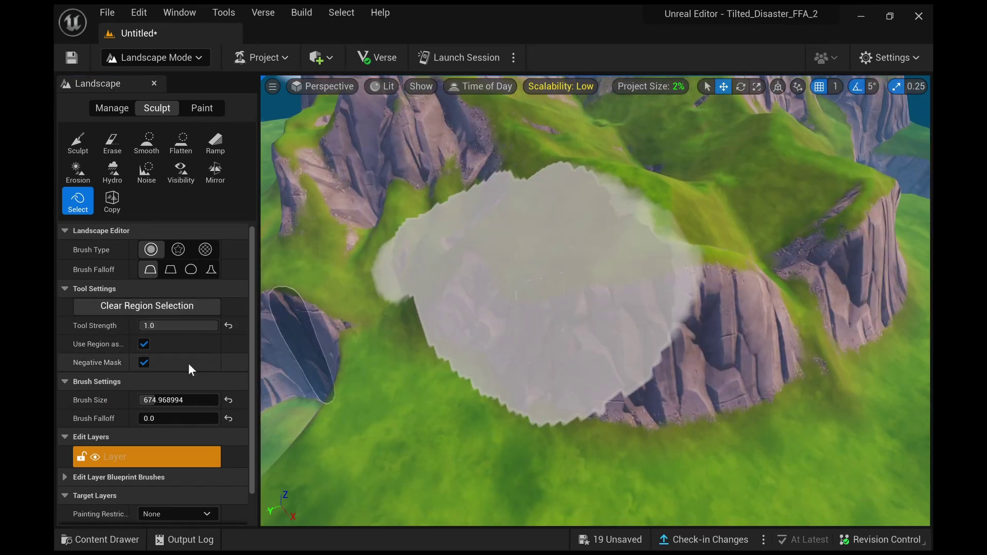
right_drag(466, 253, 396, 144)
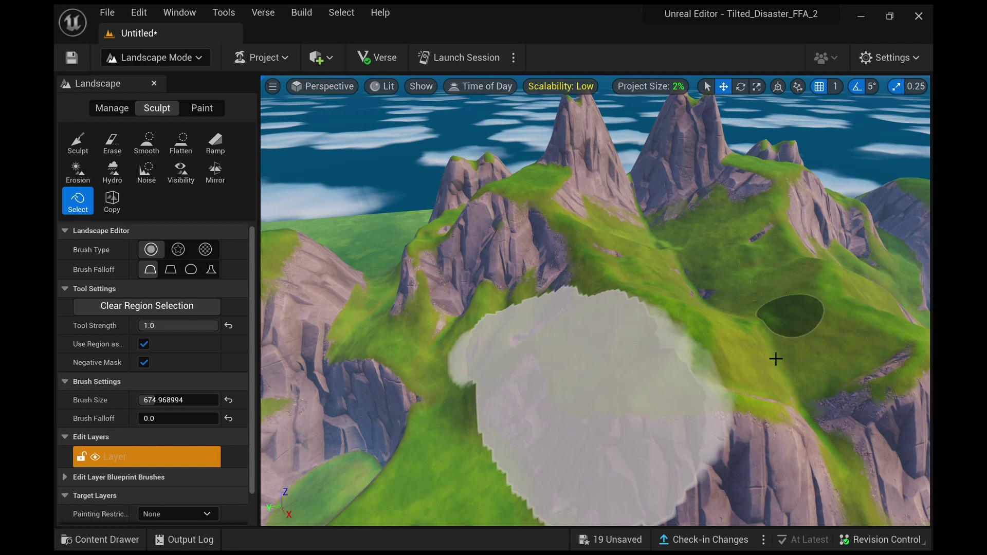
mouse_move(776, 359)
mouse_down()
mouse_move(688, 357)
mouse_move(623, 327)
mouse_up()
right_drag(634, 322, 395, 360)
click(144, 362)
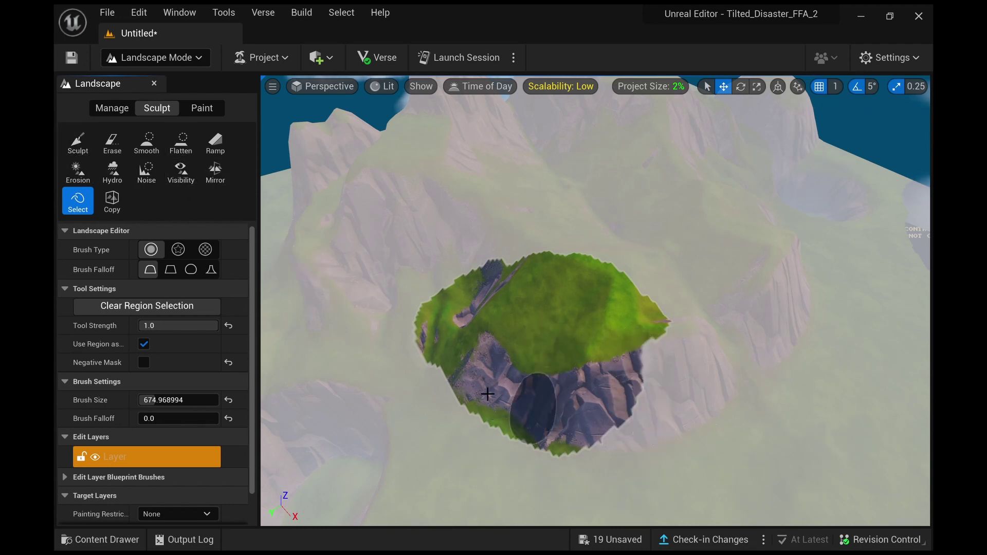
Choose the Copy tool, fit the gizmo to the selected region and copy the bluff's landscape data into it
click(114, 201)
right_drag(735, 383, 519, 319)
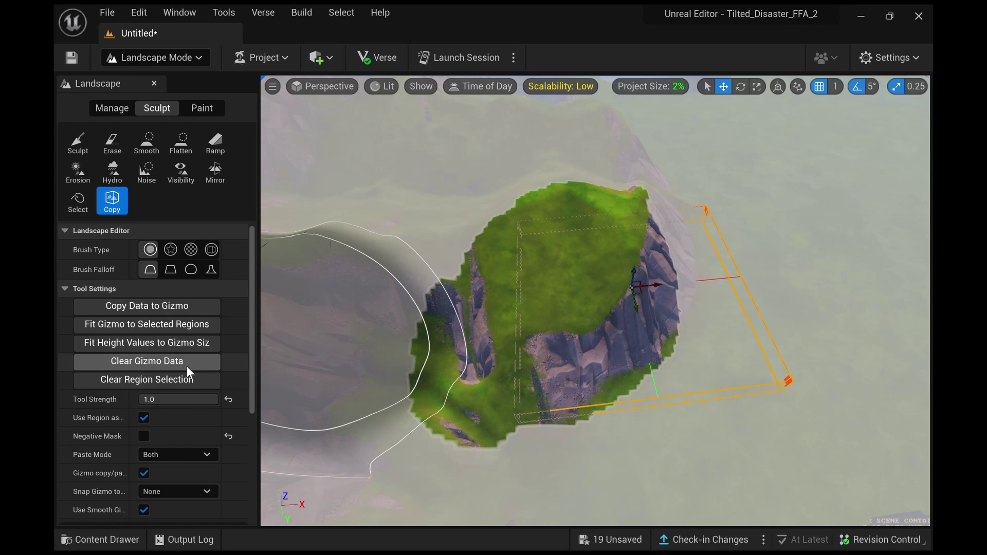
click(172, 327)
click(176, 305)
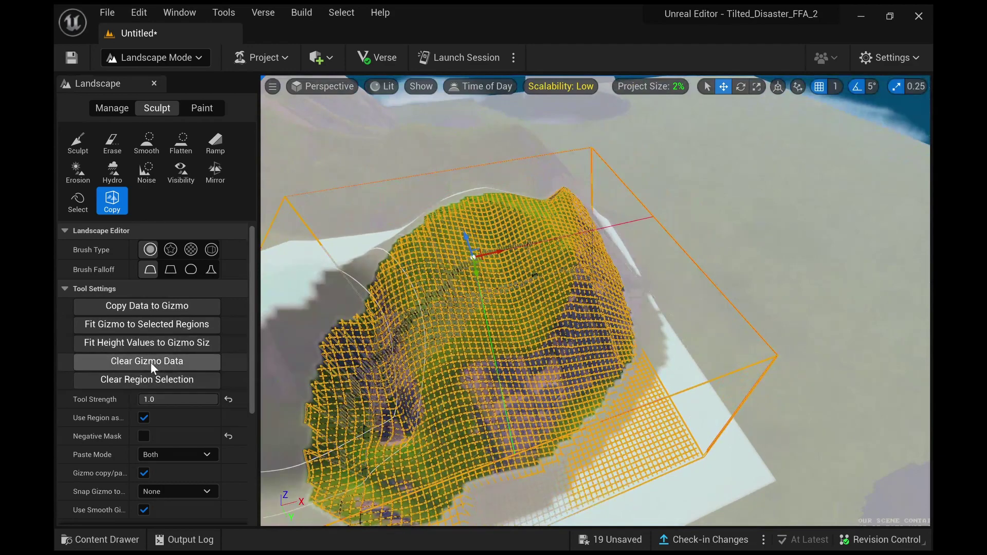
Move the gizmo onto the open grass beside the mountains, clear the region selection and disable Use Region as Mask
drag(472, 255, 880, 163)
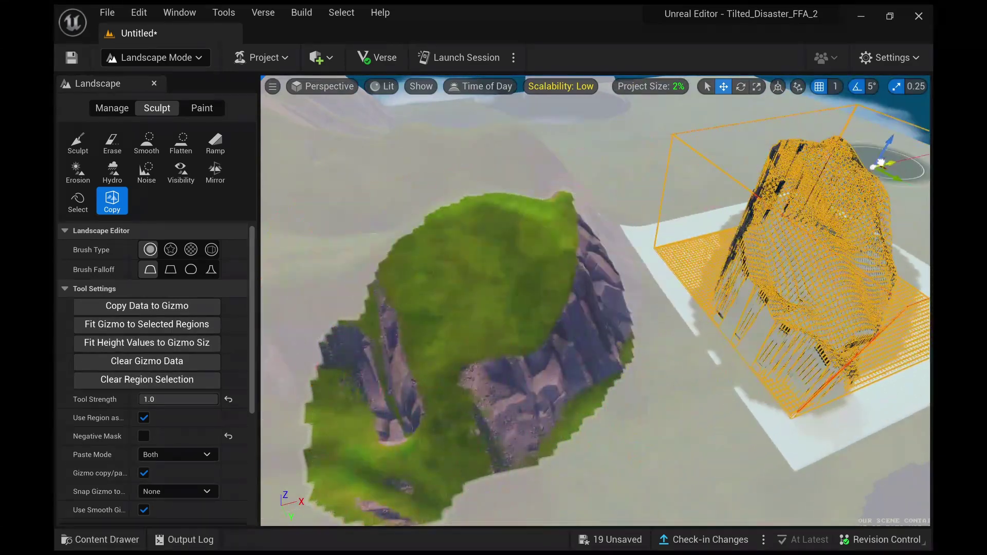
click(172, 380)
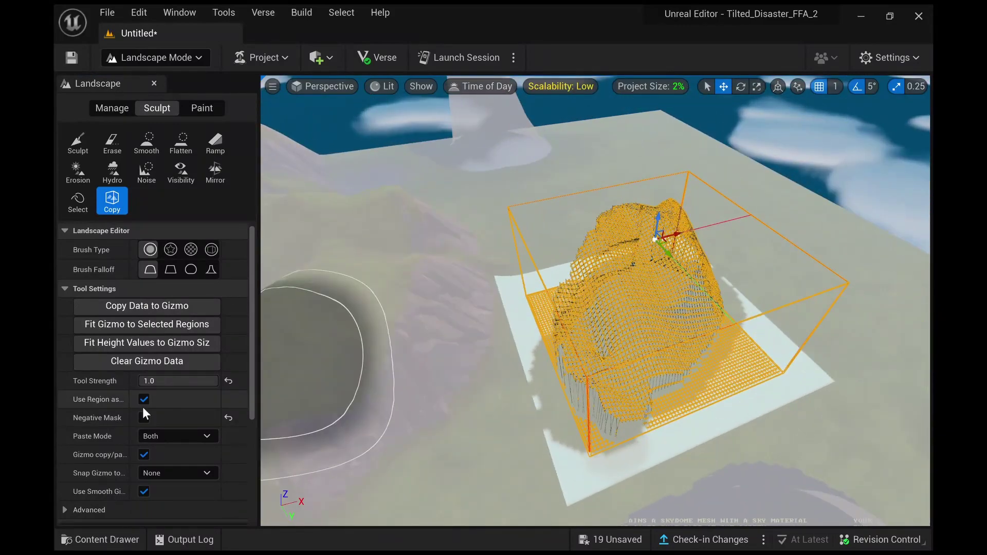
click(143, 400)
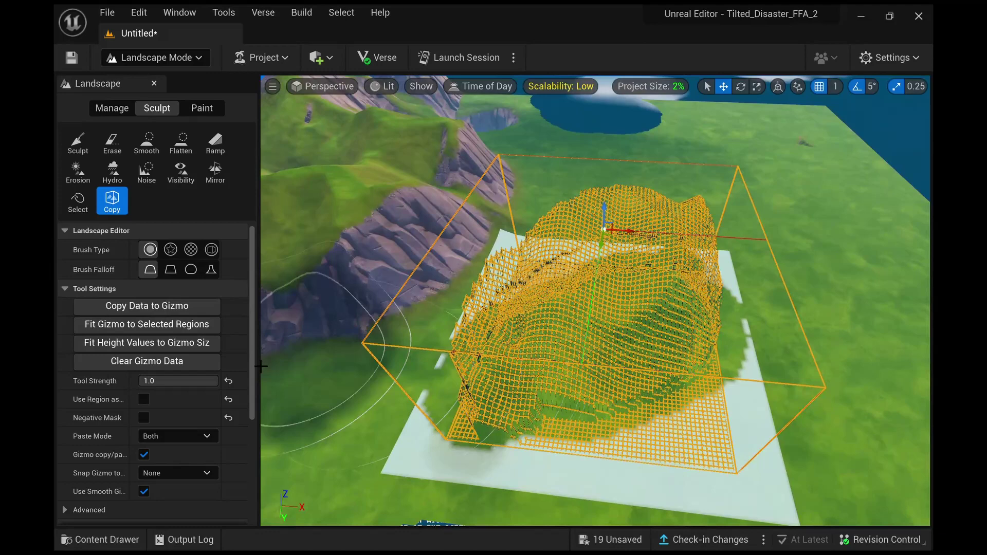
Paste the copied bluff onto the grass inside the gizmo and clear the gizmo data
mouse_move(474, 392)
mouse_down()
mouse_move(695, 350)
mouse_move(648, 322)
mouse_move(581, 303)
mouse_move(570, 272)
mouse_move(516, 287)
mouse_move(627, 269)
mouse_move(700, 236)
mouse_move(668, 287)
mouse_up()
right_drag(668, 288, 580, 301)
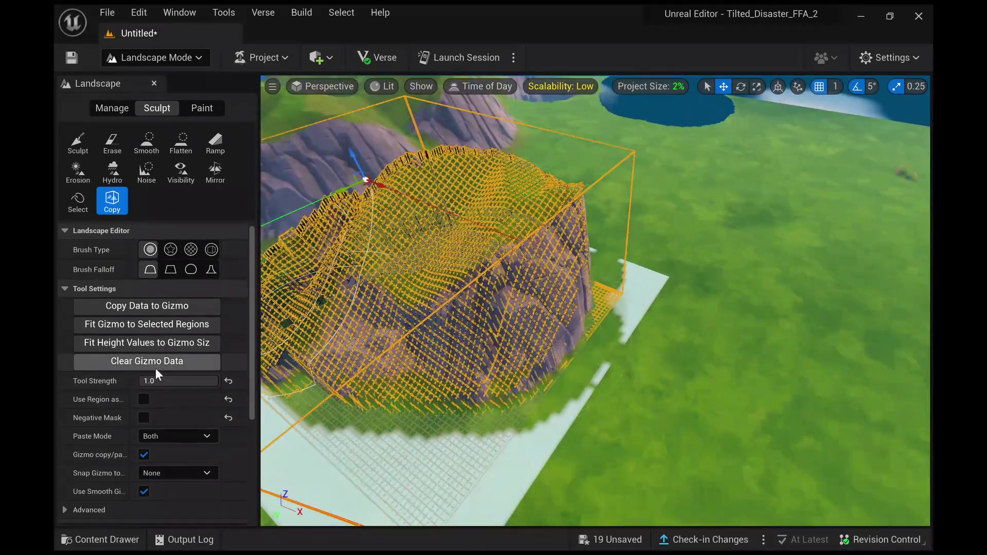
click(157, 366)
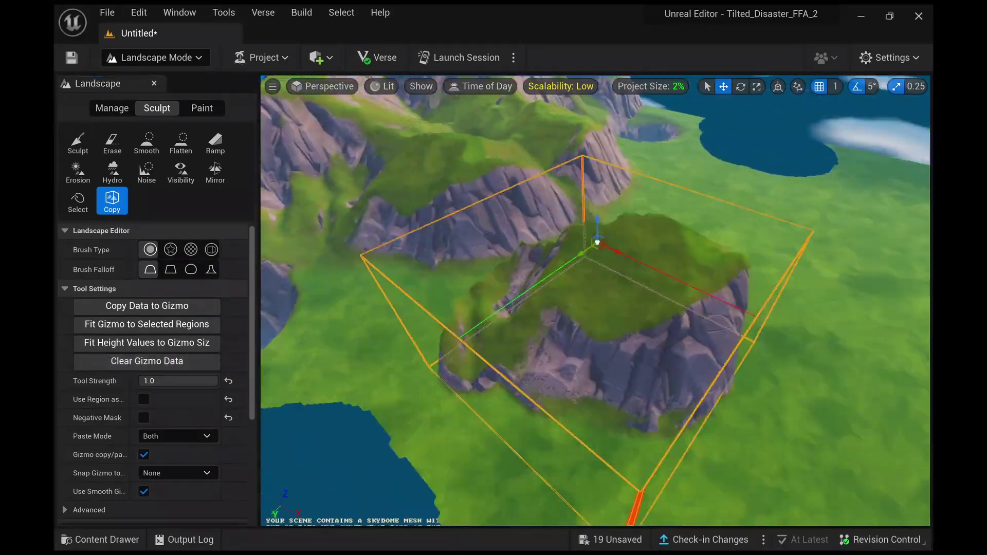
mouse_move(596, 288)
right_down()
mouse_move(647, 288)
mouse_move(534, 272)
mouse_move(543, 289)
right_up()
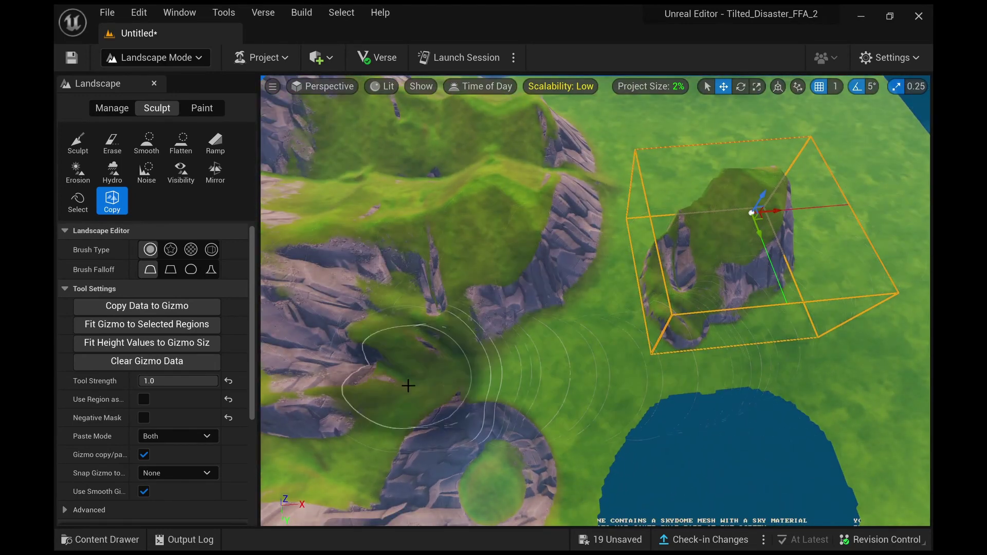
Switch to landscape painting, brush sandy Layer1 over the grassy saddle below the cliffs and erase it again
click(201, 109)
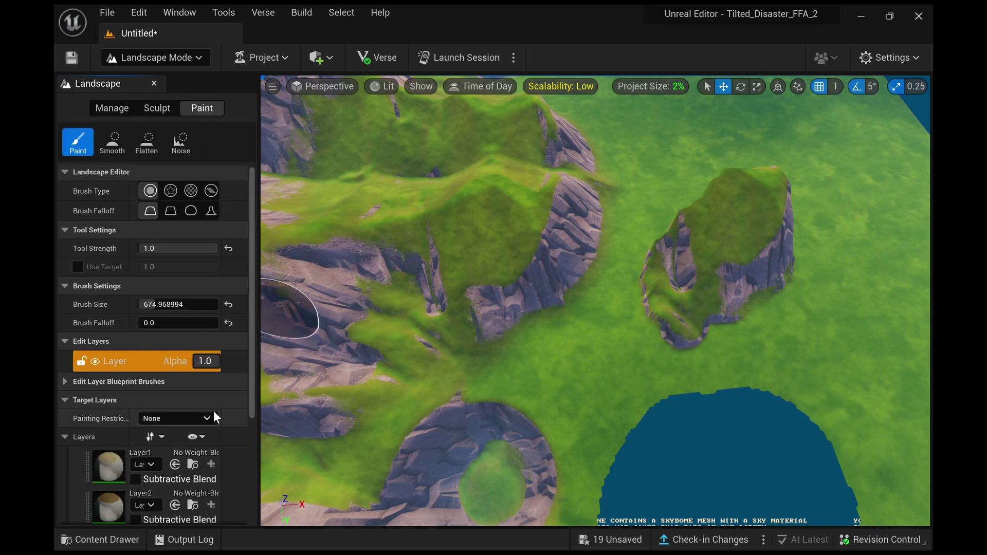
scroll(228, 406, down, 4)
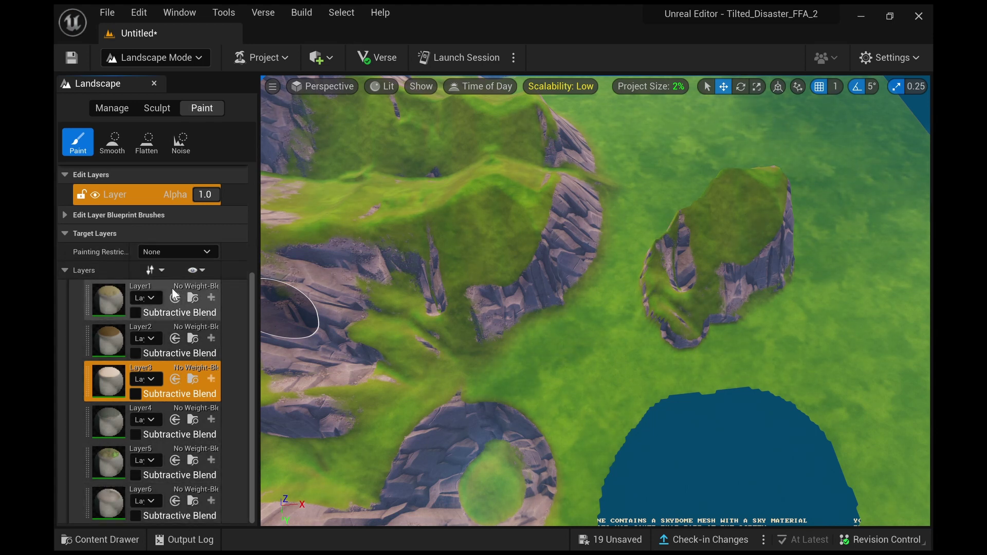
click(192, 289)
right_drag(577, 298, 508, 297)
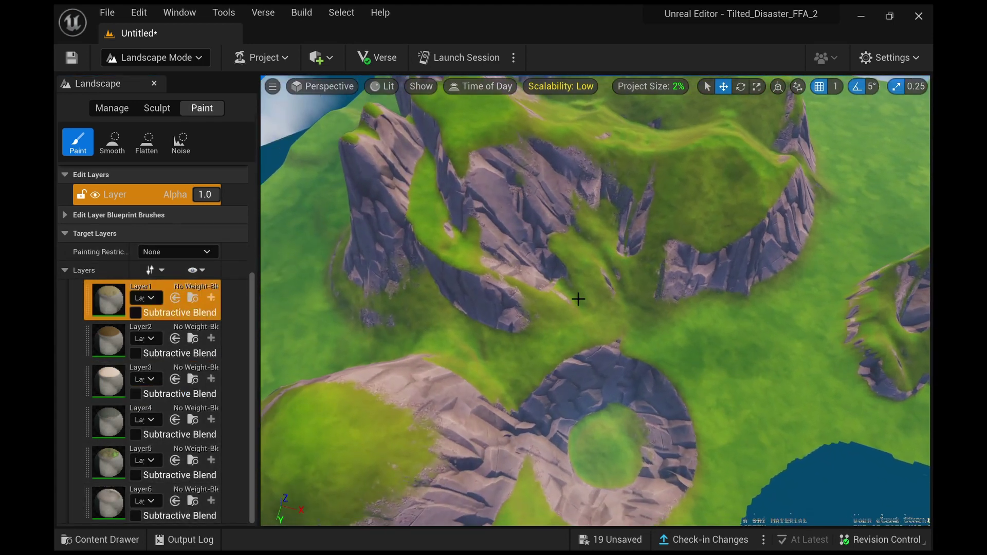
mouse_move(573, 257)
mouse_down()
mouse_move(538, 258)
mouse_move(577, 259)
mouse_move(542, 306)
mouse_move(560, 343)
mouse_move(512, 337)
mouse_move(422, 293)
mouse_move(434, 221)
mouse_move(493, 259)
mouse_up()
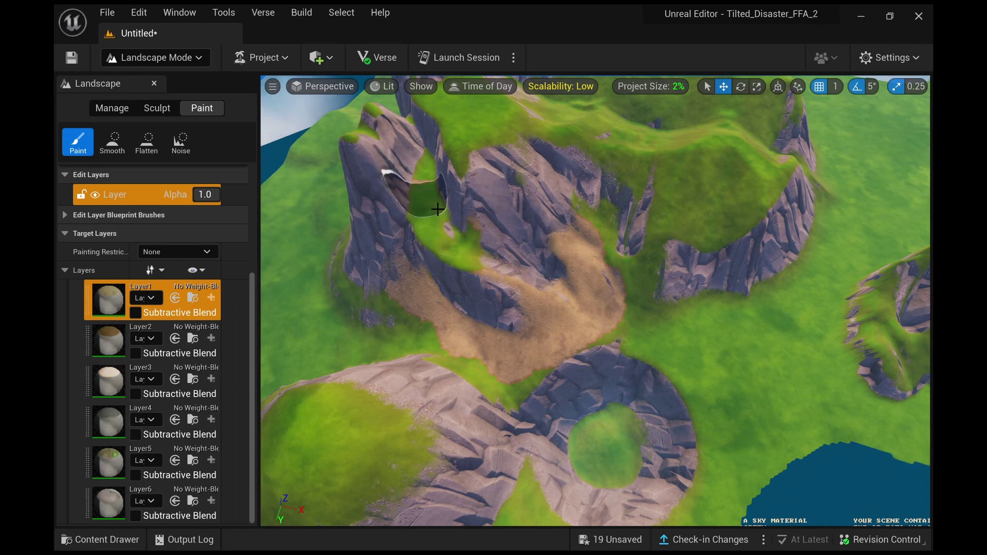
mouse_move(432, 208)
mouse_down()
mouse_move(419, 282)
mouse_move(488, 331)
mouse_move(615, 334)
mouse_move(503, 337)
mouse_move(501, 275)
mouse_move(585, 252)
mouse_up()
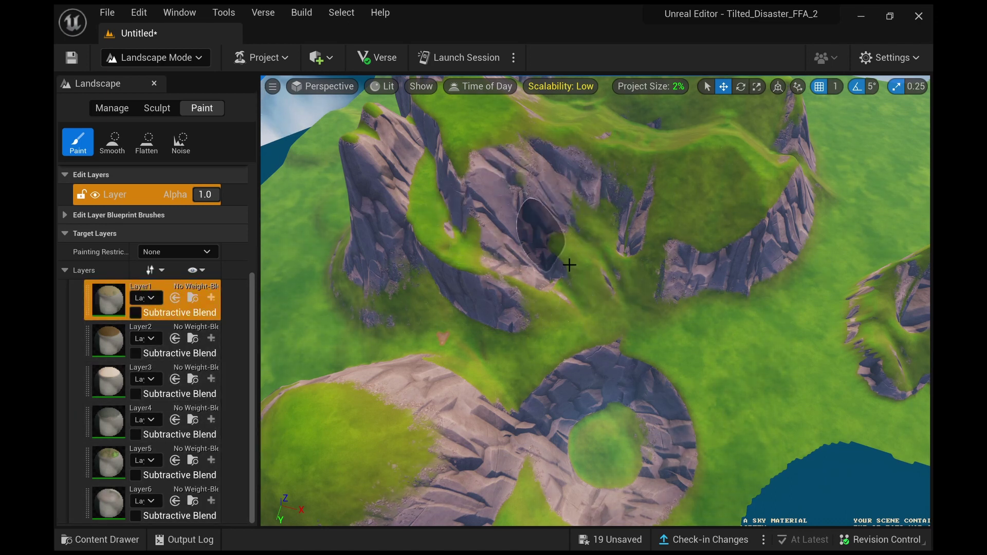
Paint brown Layer2 patches in the cliff hollows and a band of pale Layer3 across the saddle below them
click(154, 338)
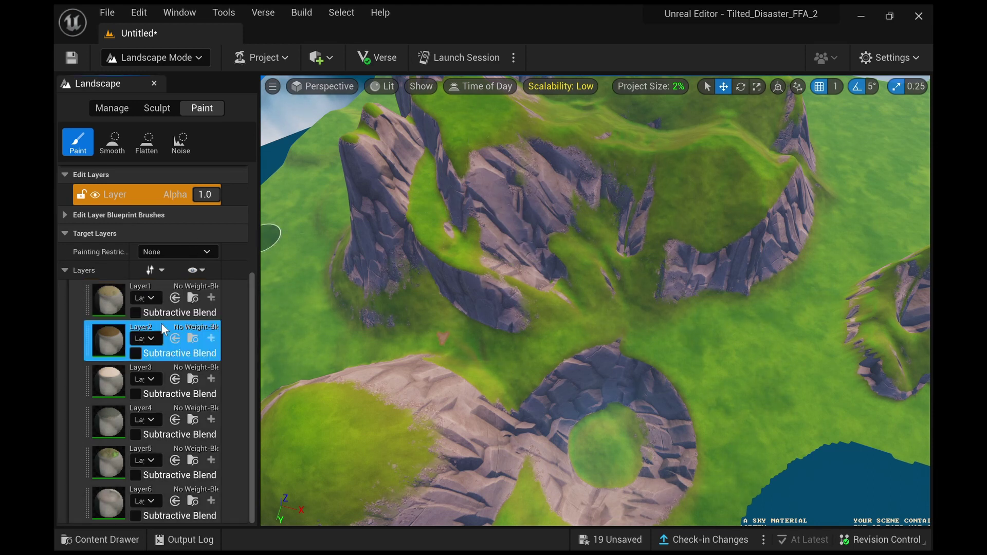
mouse_move(606, 215)
mouse_down()
mouse_move(494, 232)
mouse_move(436, 275)
mouse_up()
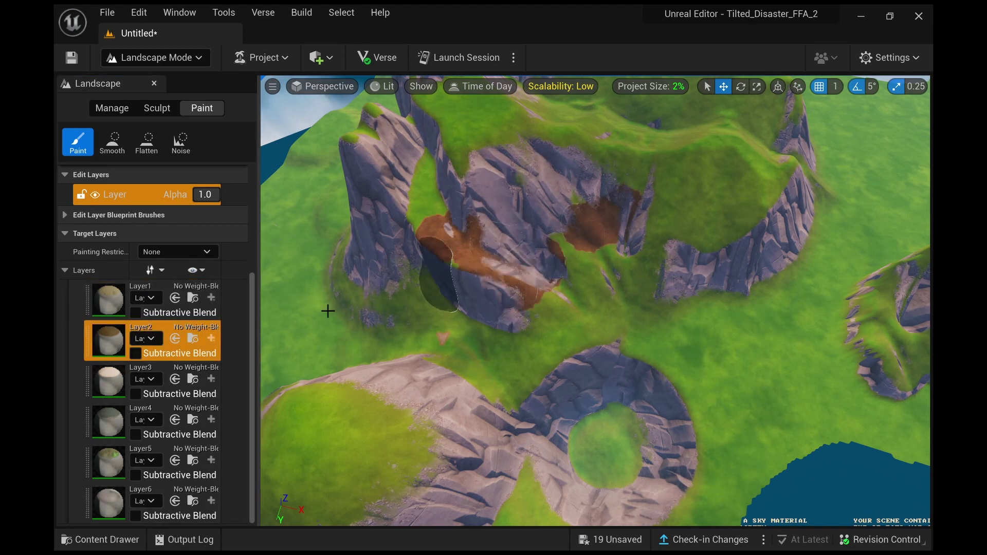
click(168, 365)
mouse_move(591, 280)
mouse_down()
mouse_move(483, 257)
mouse_move(557, 322)
mouse_up()
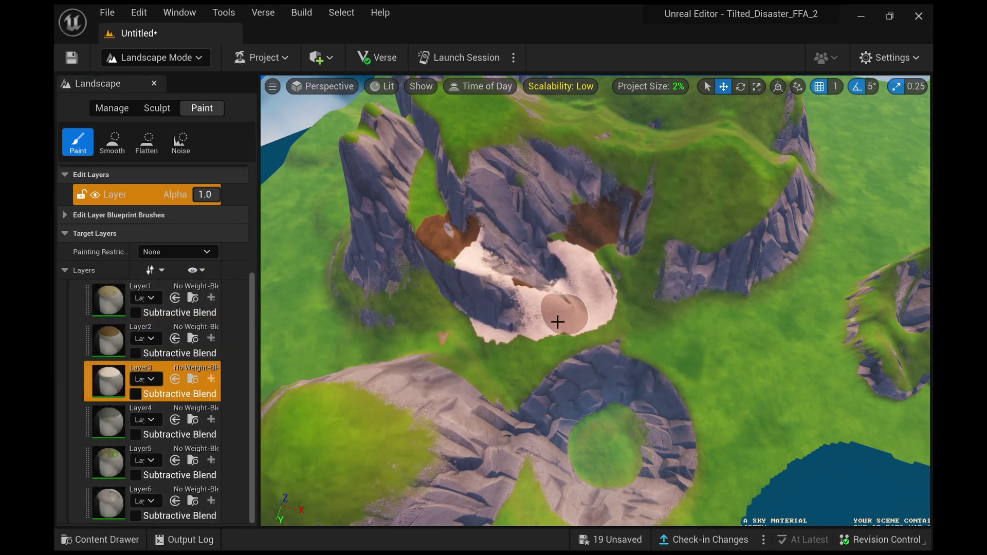
Try painting Layer4 across the cliffs and saddle, and undo the stroke
click(161, 411)
mouse_move(643, 257)
mouse_down()
mouse_move(529, 308)
mouse_move(563, 331)
mouse_up()
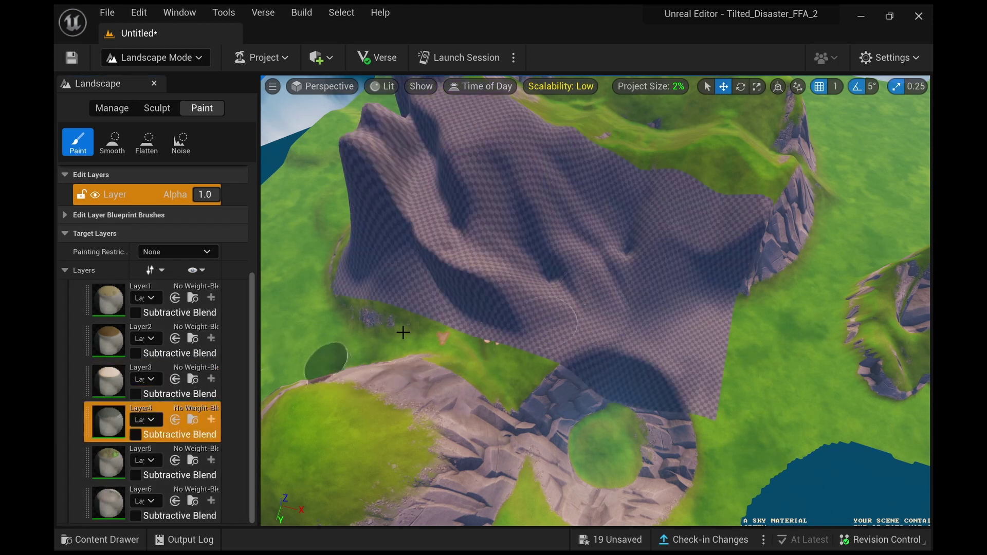
key(ctrl+z)
Paint Layer5 over the grassy saddle beneath the pale Layer3 band
click(162, 448)
mouse_move(643, 215)
mouse_down()
mouse_move(610, 310)
mouse_move(517, 339)
mouse_move(514, 317)
mouse_move(596, 311)
mouse_up()
mouse_move(601, 296)
right_down()
mouse_move(514, 246)
mouse_move(572, 288)
mouse_move(630, 295)
mouse_move(630, 226)
right_up()
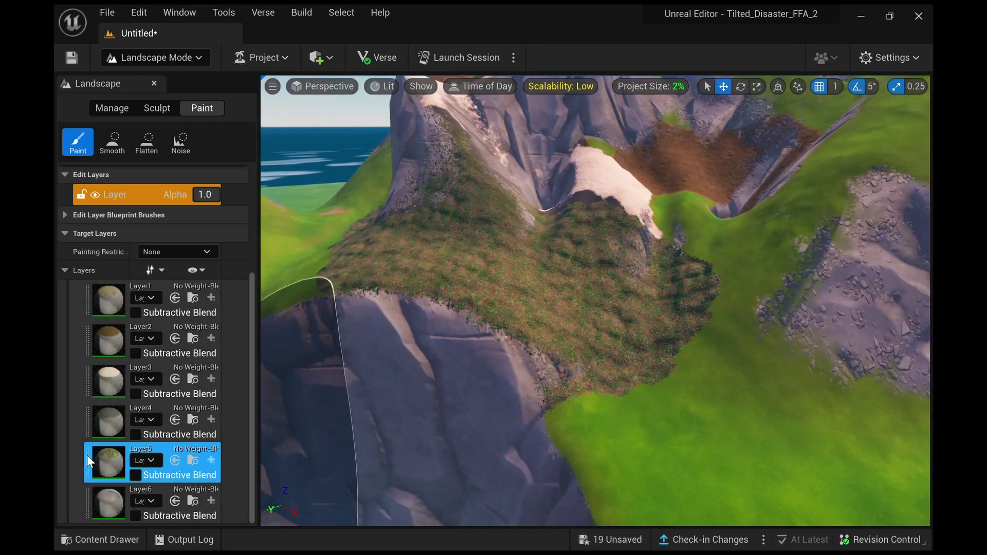
Paint gravelly Layer6 over the saddle and extend it up the cliff ridges to the slopes below the peaks
click(142, 487)
mouse_move(606, 349)
mouse_down()
mouse_move(560, 282)
mouse_move(331, 251)
mouse_move(452, 276)
mouse_up()
mouse_move(452, 277)
right_down()
mouse_move(442, 288)
mouse_move(452, 277)
right_up()
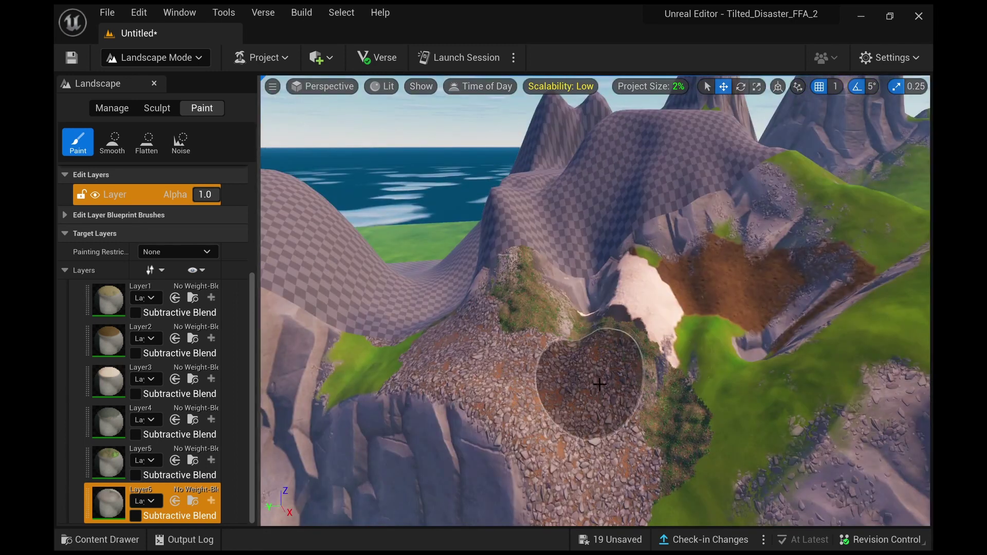
mouse_move(665, 436)
mouse_down()
mouse_move(527, 337)
mouse_move(531, 288)
mouse_move(560, 343)
mouse_up()
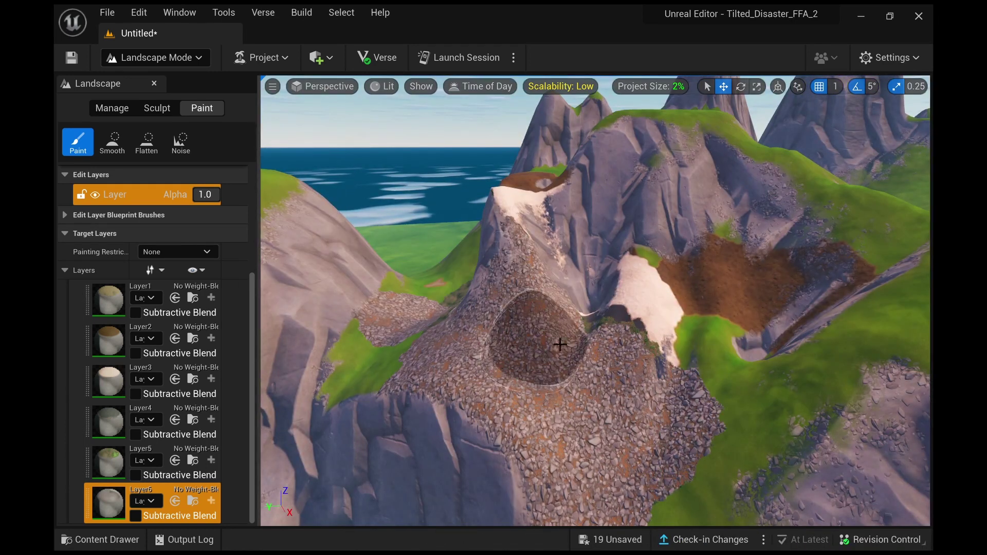
mouse_move(560, 344)
right_down()
mouse_move(606, 386)
mouse_move(575, 321)
mouse_move(578, 355)
mouse_move(581, 324)
mouse_move(554, 315)
right_up()
mouse_move(532, 279)
mouse_down()
mouse_move(566, 216)
mouse_move(660, 198)
mouse_move(626, 176)
mouse_up()
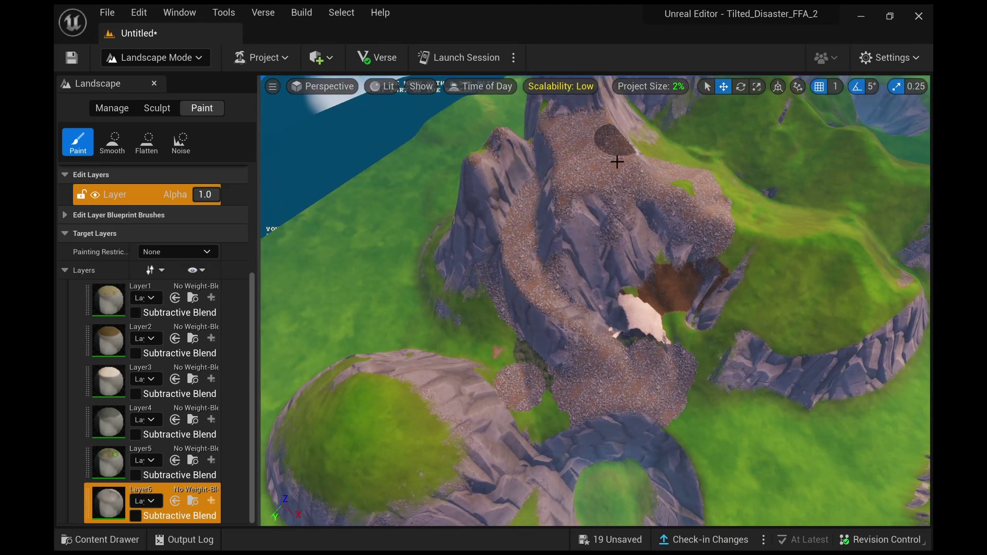
right_drag(616, 162, 633, 165)
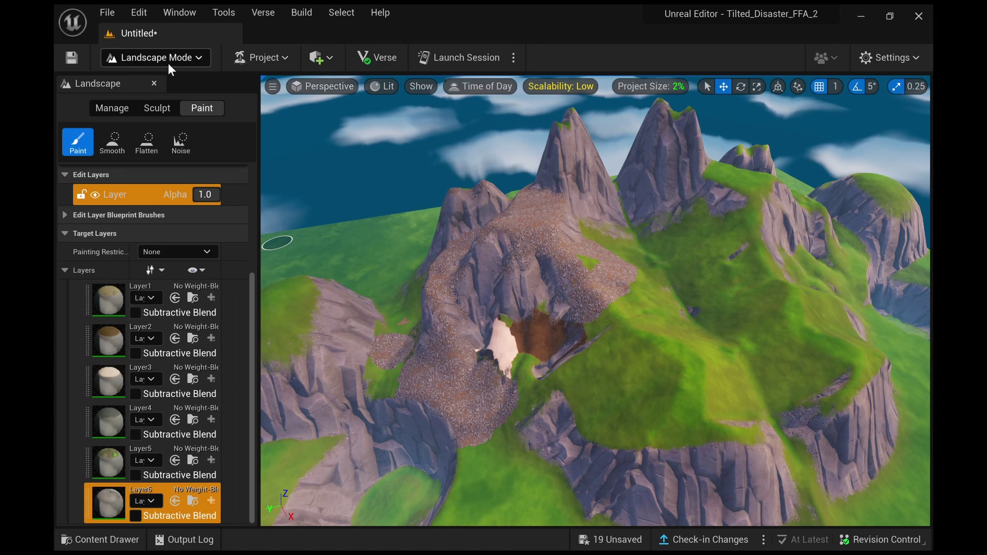
Switch to Selection Mode and place a Lake from Fortnite > Environment > Water on the grassy plateau beside the cliffs
key(shift+1)
right_drag(685, 288, 655, 234)
key(s)
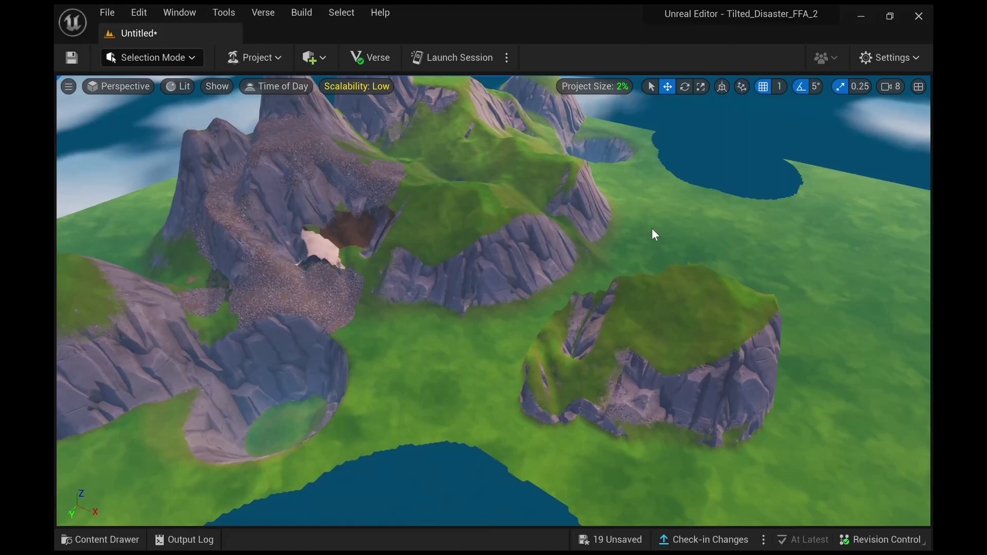
click(108, 540)
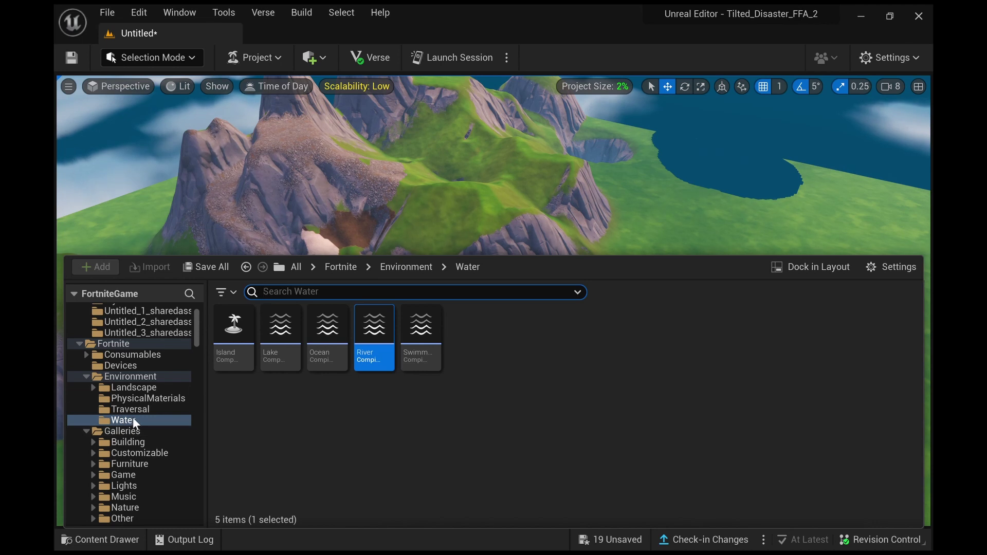
drag(292, 368, 505, 220)
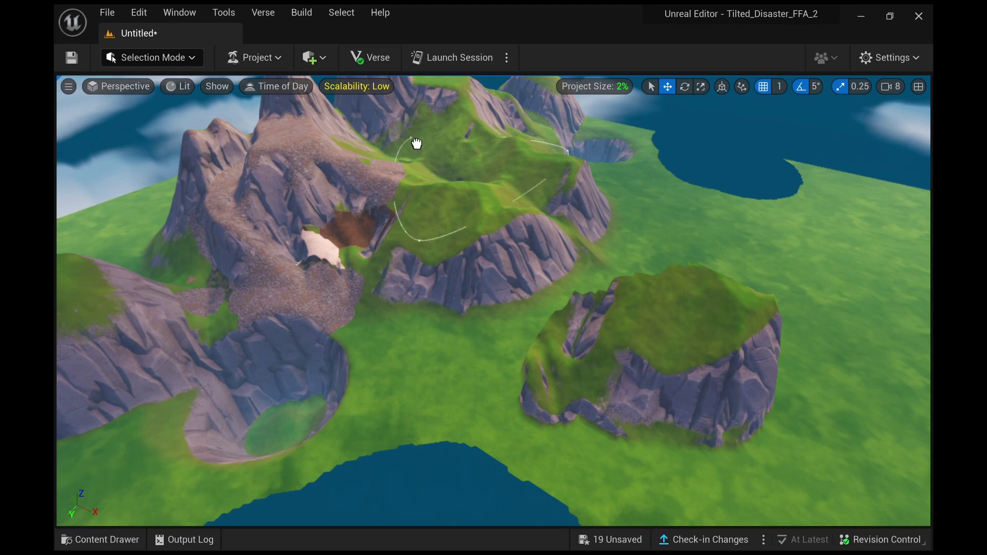
Move the lake's outer spline point inward from the plateau edge and adjust its tangent to reshape the shoreline
right_drag(711, 219, 763, 259)
right_drag(568, 343, 567, 343)
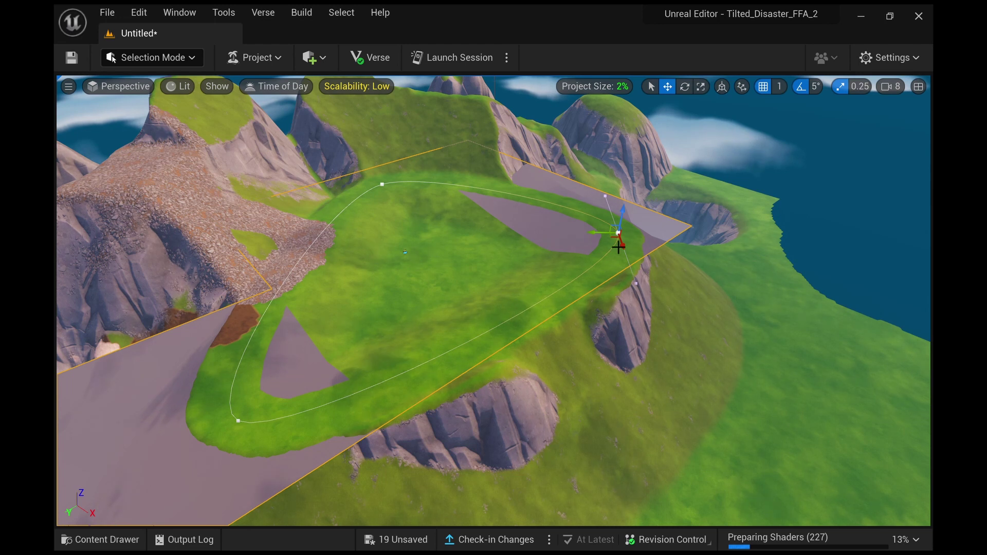
drag(545, 236, 502, 247)
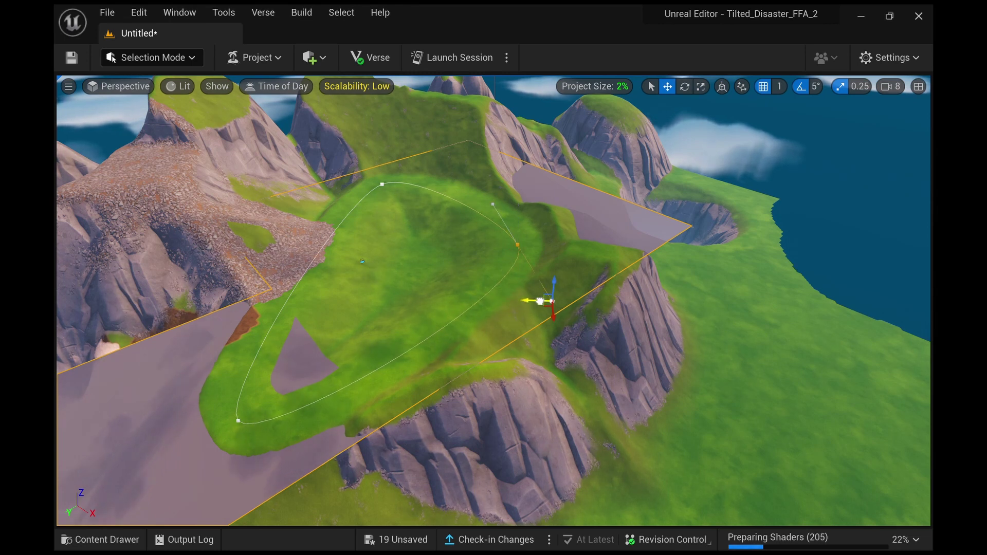
drag(836, 255, 866, 257)
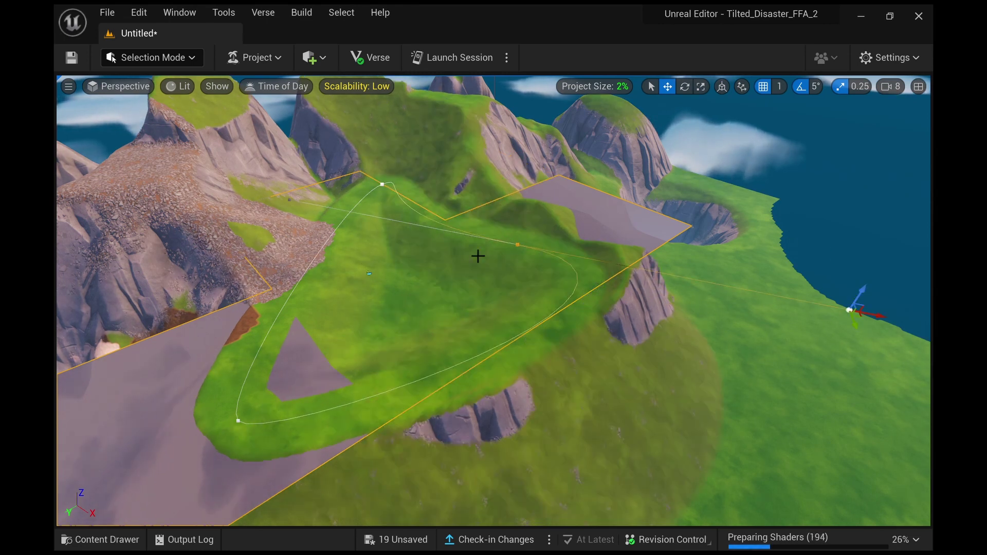
Add another spline point to the lake beside the moved one and pull it away to extend the shoreline
right_drag(504, 271, 601, 265)
mouse_move(454, 355)
right_down()
mouse_move(608, 406)
mouse_move(454, 355)
right_up()
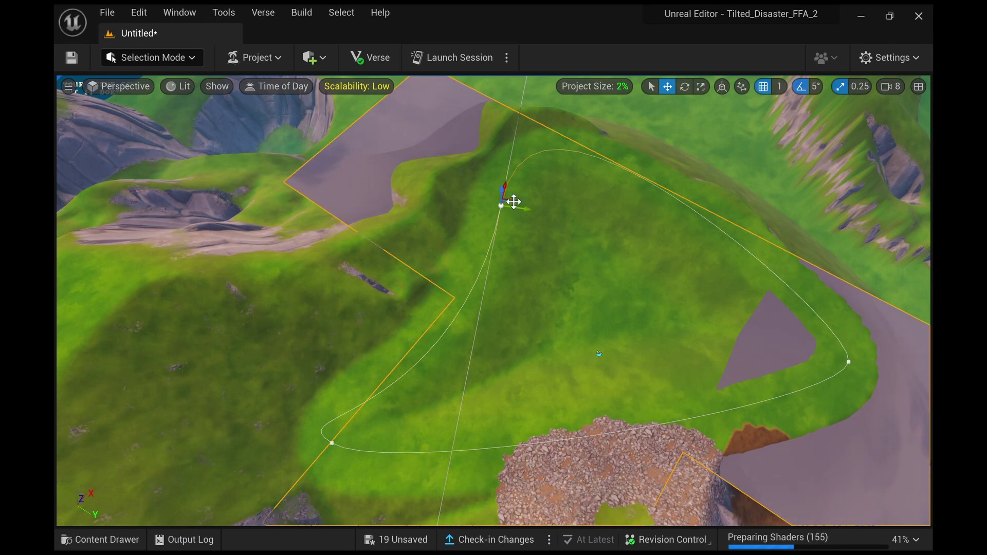
drag(502, 209, 515, 227)
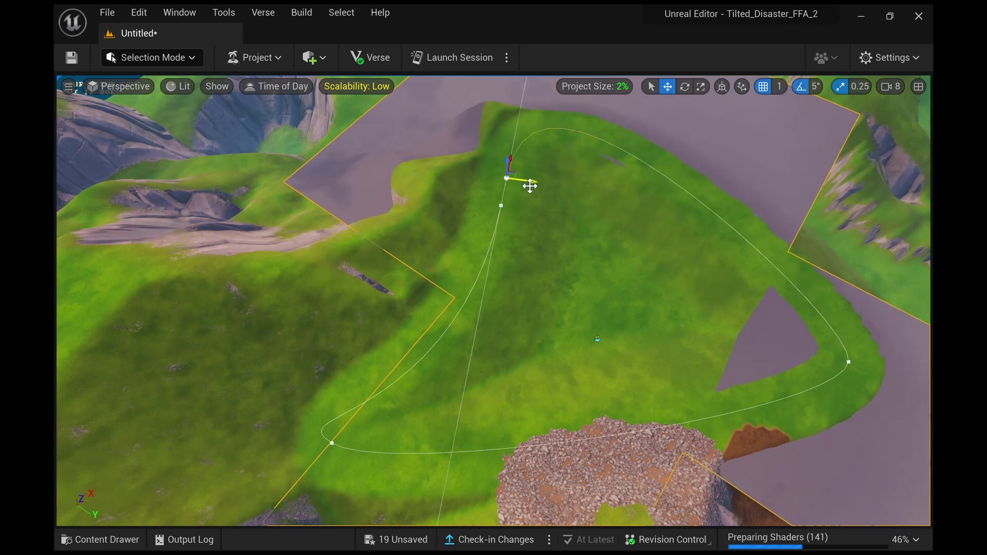
drag(551, 186, 633, 218)
right_drag(633, 217, 676, 162)
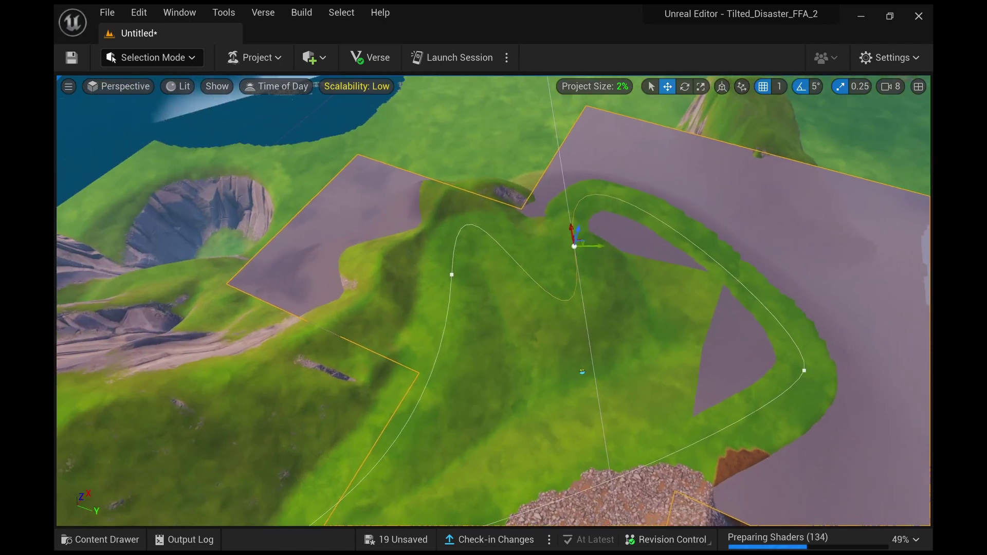
drag(570, 228, 612, 106)
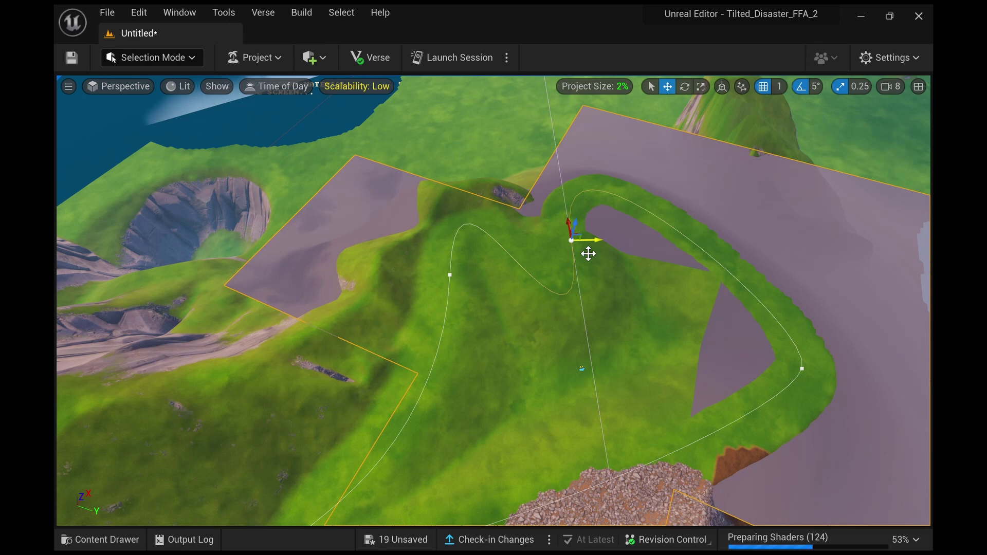
Adjust the tangent of the lake's added spline point to smooth the shoreline's curve around it
right_drag(583, 261, 632, 190)
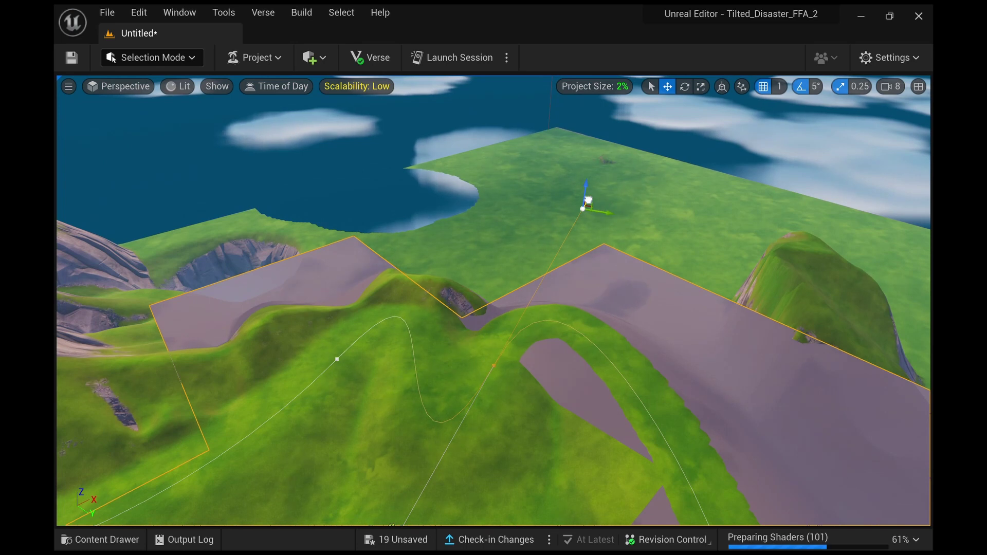
drag(588, 200, 583, 287)
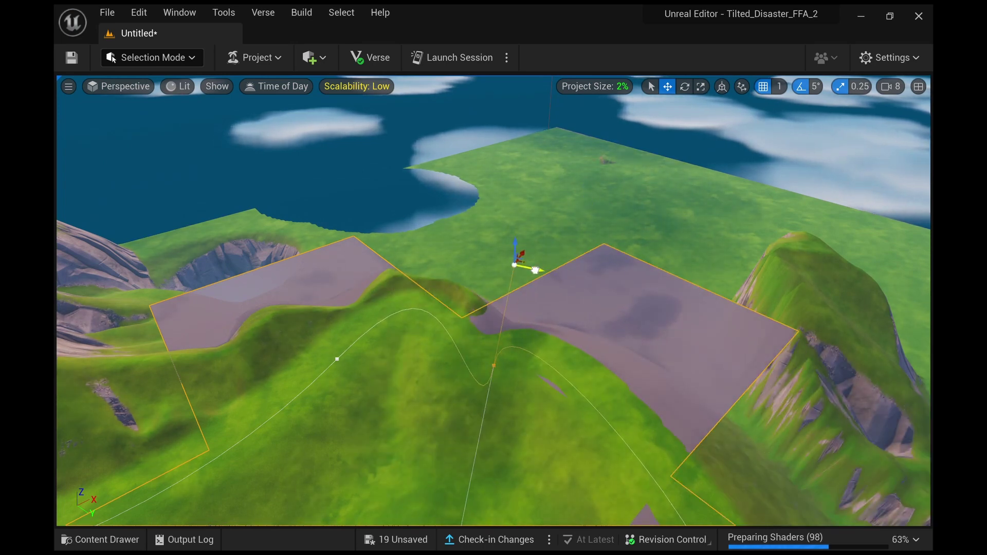
drag(484, 263, 507, 242)
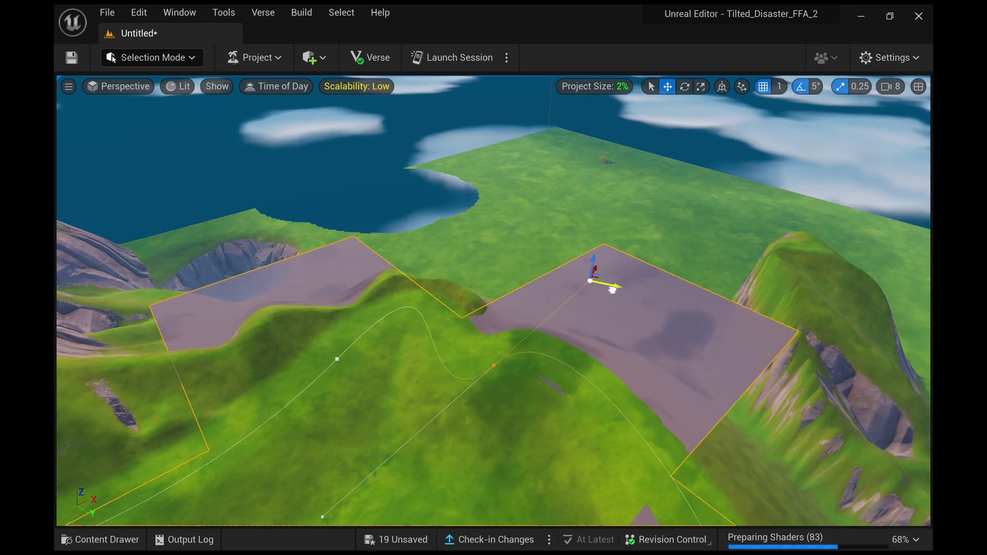
Place a River from the Water assets at the lake's outer edge above the slope
right_drag(614, 291, 535, 303)
right_drag(614, 365, 435, 122)
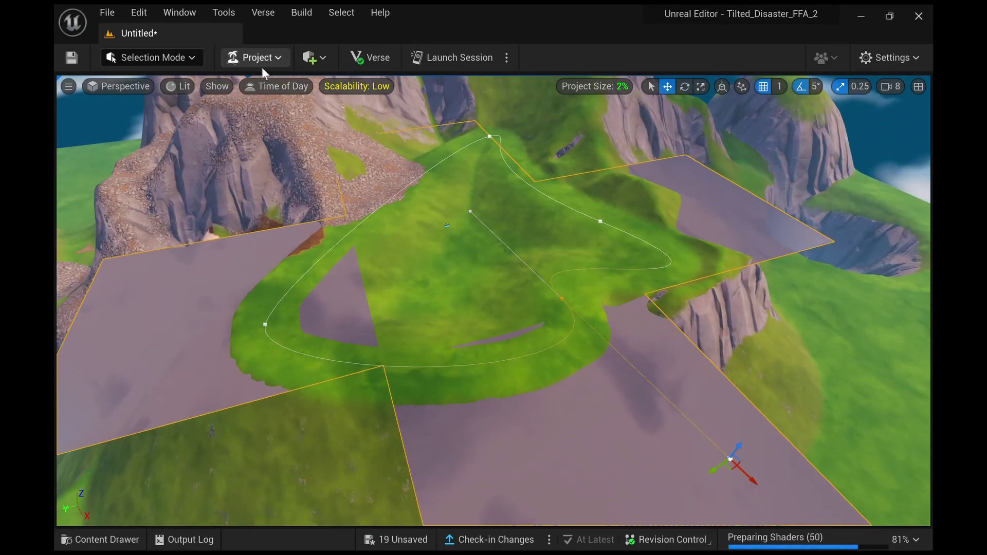
click(100, 539)
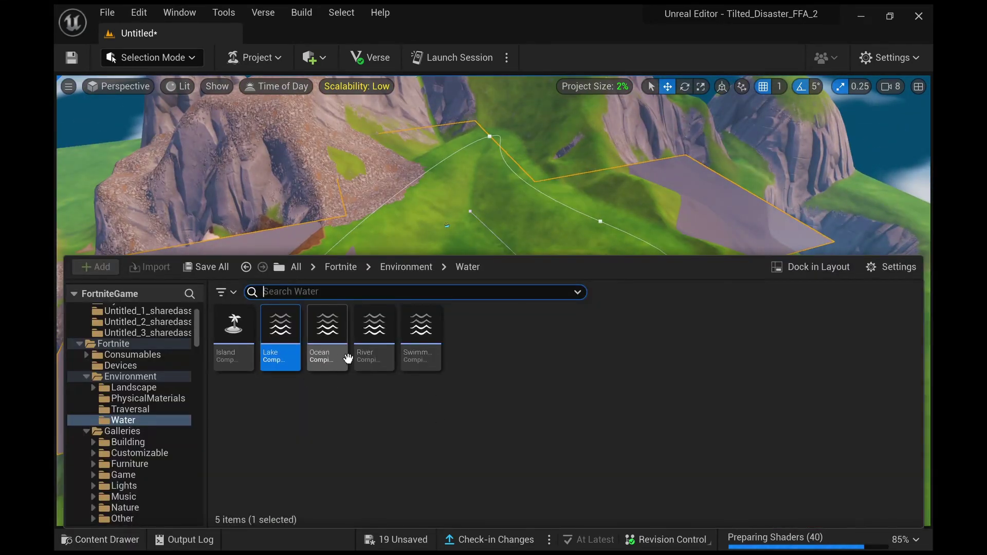
right_drag(308, 232, 254, 314)
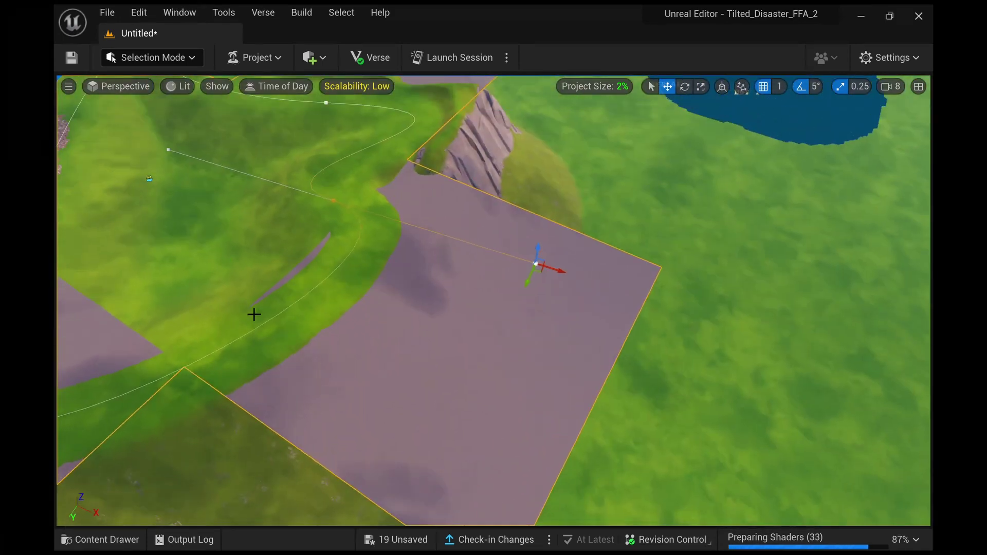
click(102, 539)
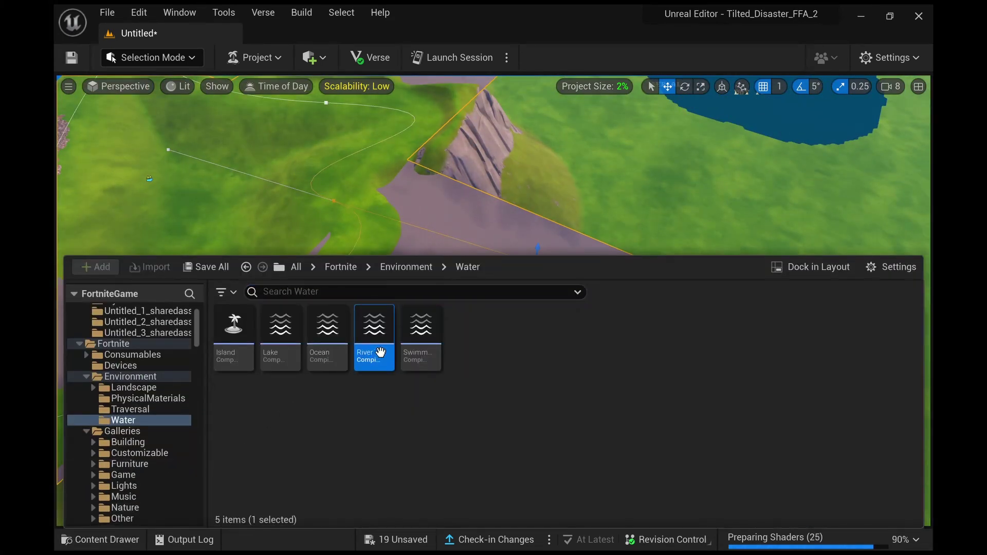
drag(381, 352, 385, 218)
right_drag(386, 218, 350, 218)
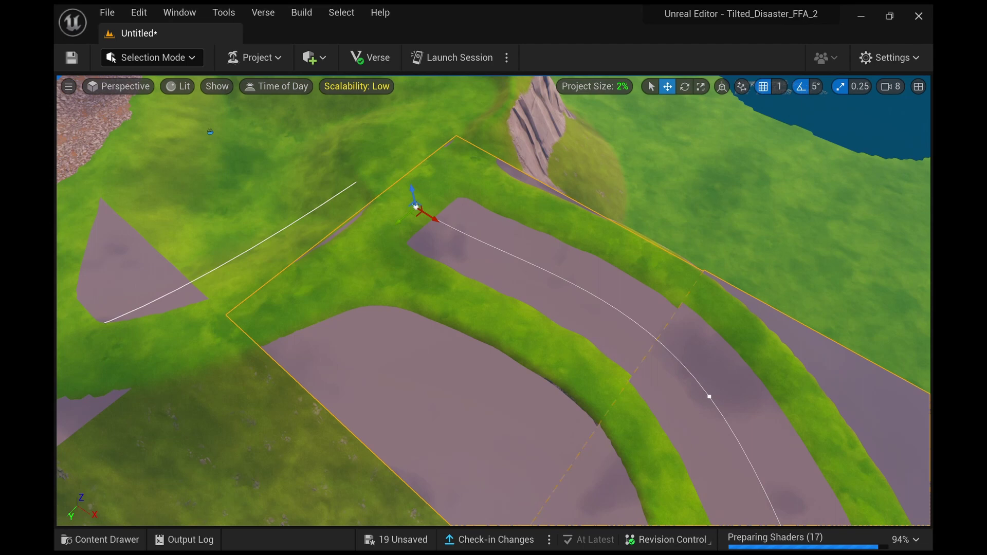
Move the river's starting point to the lake's edge and reshape its following spline points down the hillside
right_drag(471, 191, 500, 193)
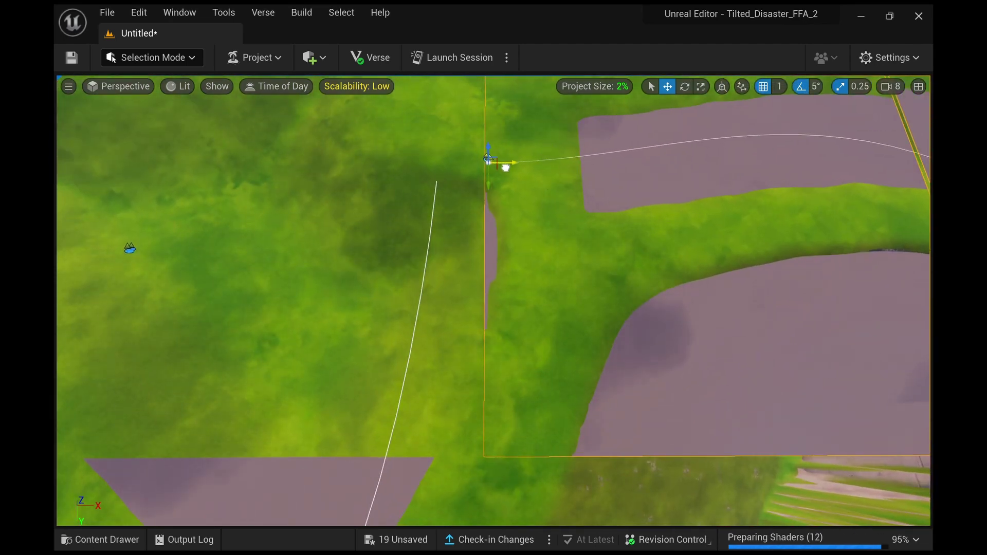
drag(505, 167, 452, 168)
right_drag(451, 168, 606, 144)
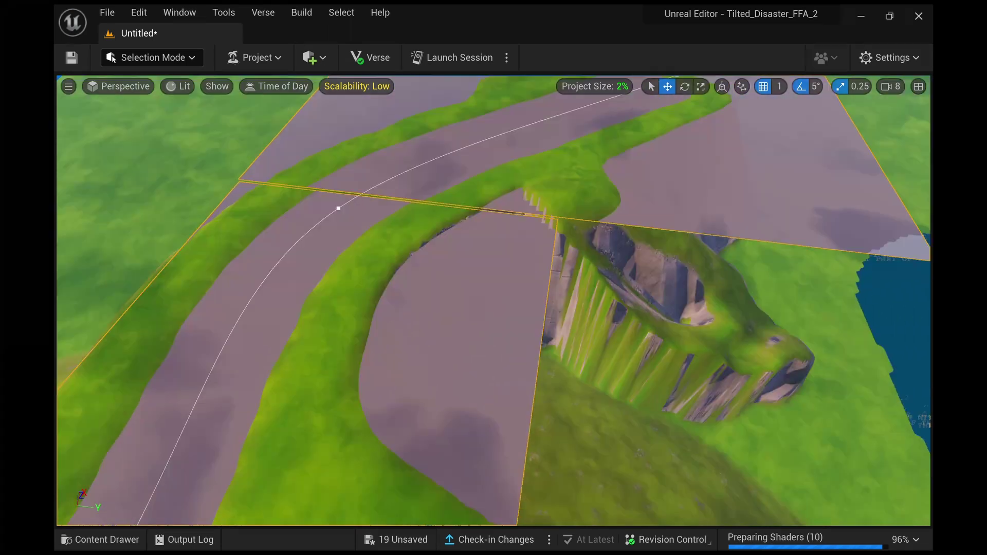
mouse_move(410, 194)
right_down()
mouse_move(257, 221)
mouse_move(410, 194)
right_up()
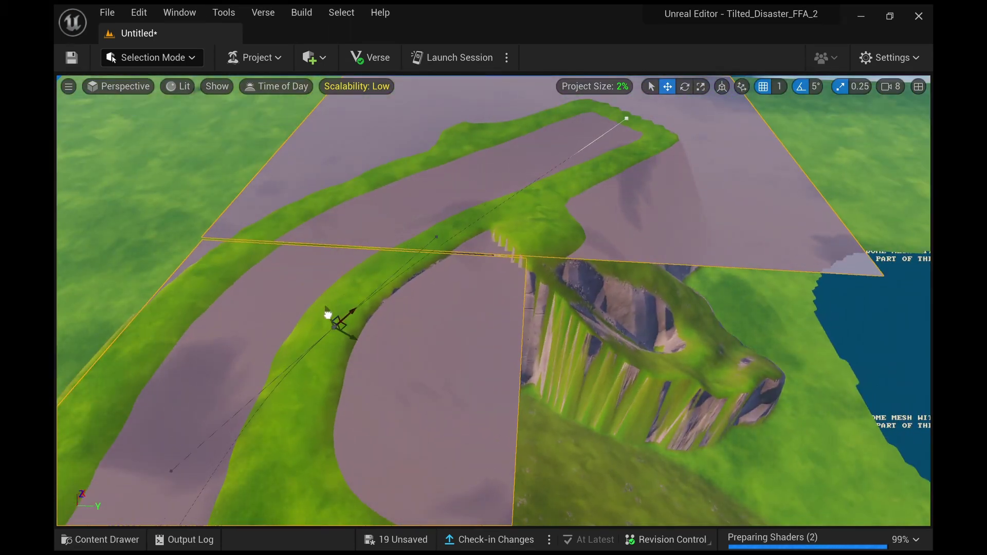
drag(328, 314, 336, 323)
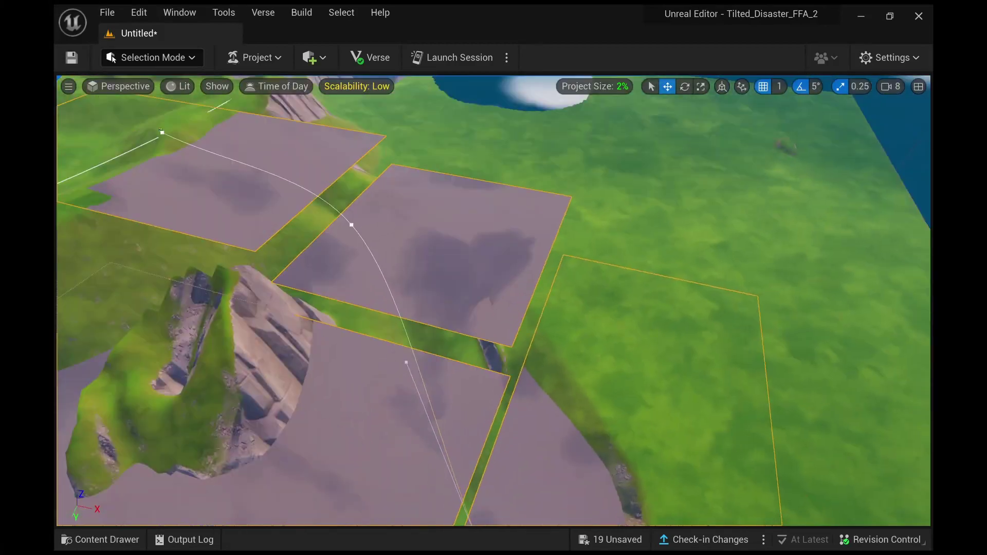
right_drag(493, 301, 252, 219)
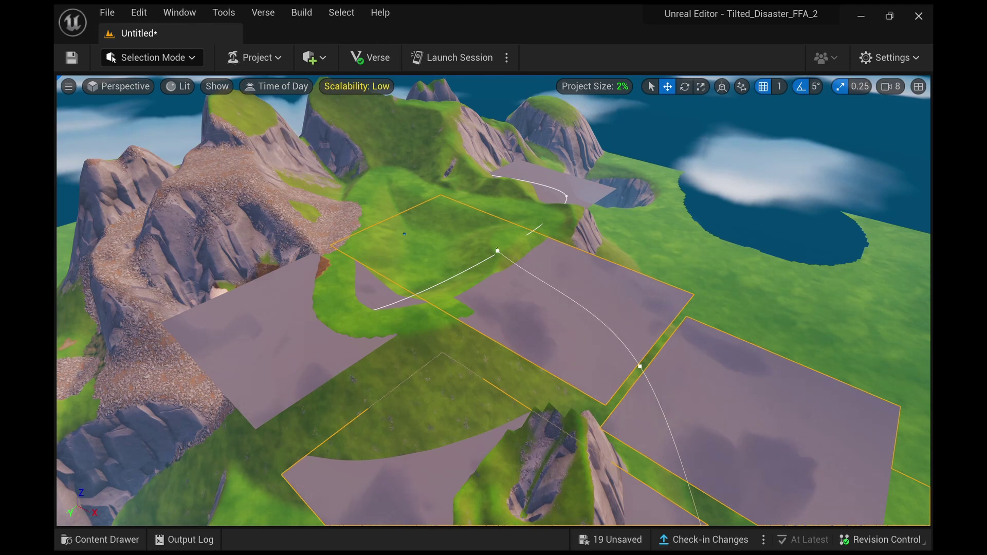